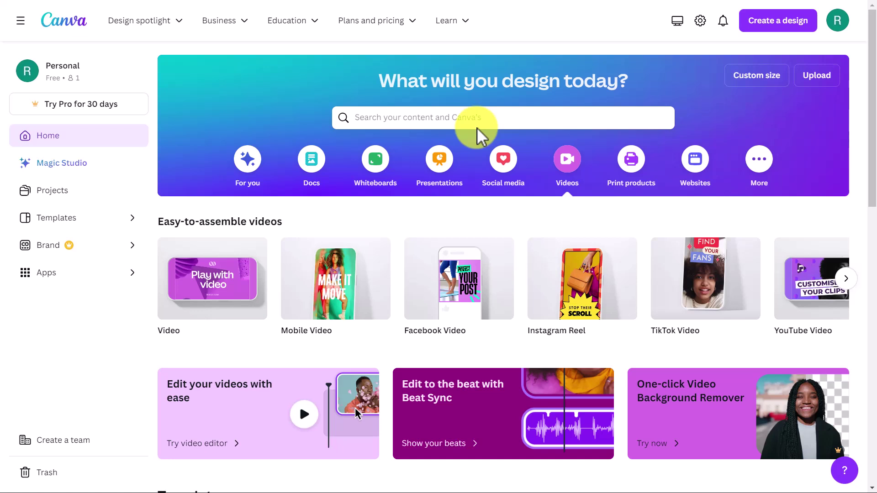
left_click(840, 29)
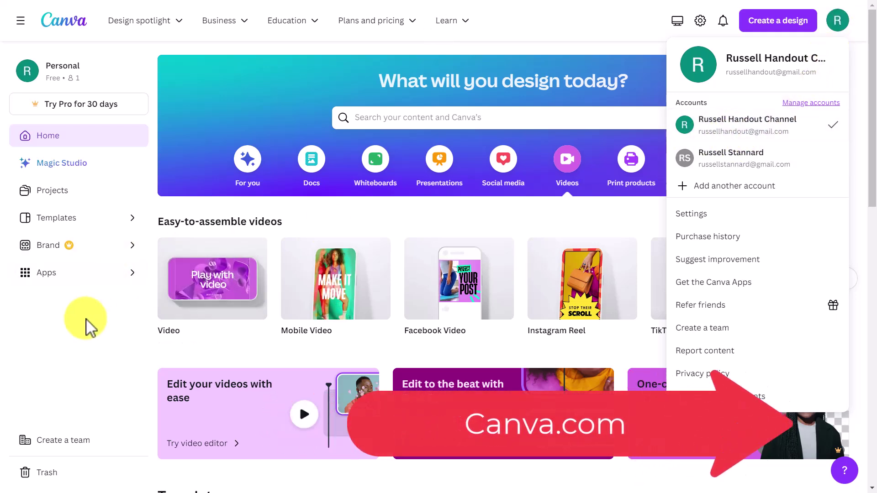
left_click(76, 335)
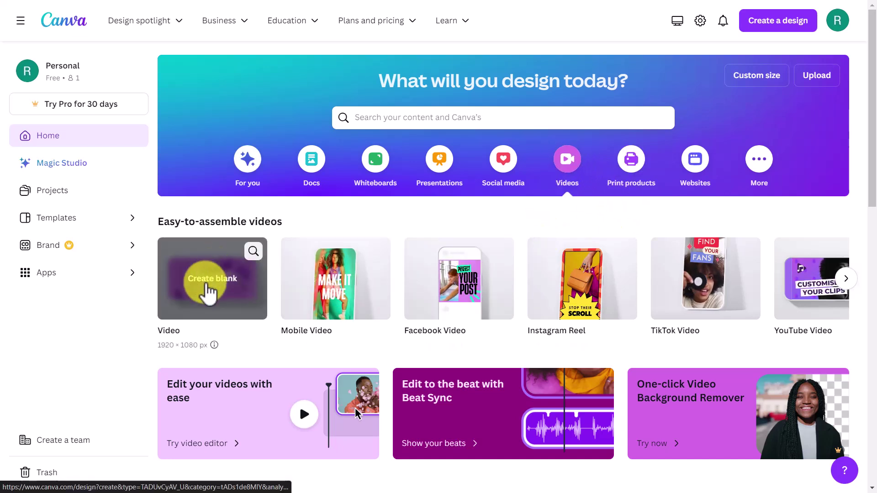
Step: Create a blank 1920×1080 video design and search Elements for 'Pollution' video clips
left_click(219, 281)
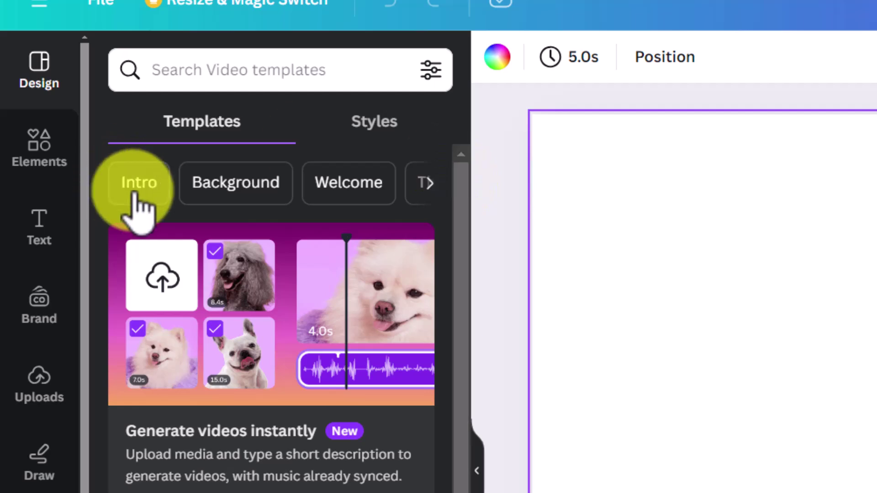
left_click(39, 165)
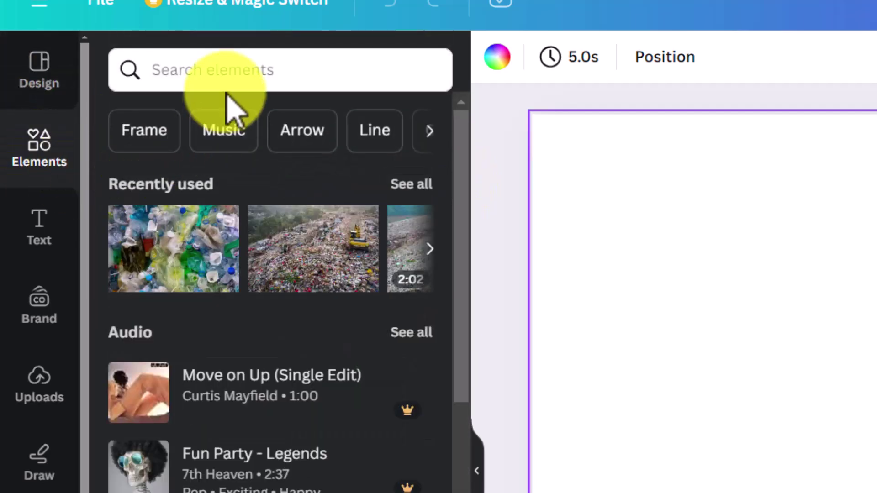
left_click(247, 80)
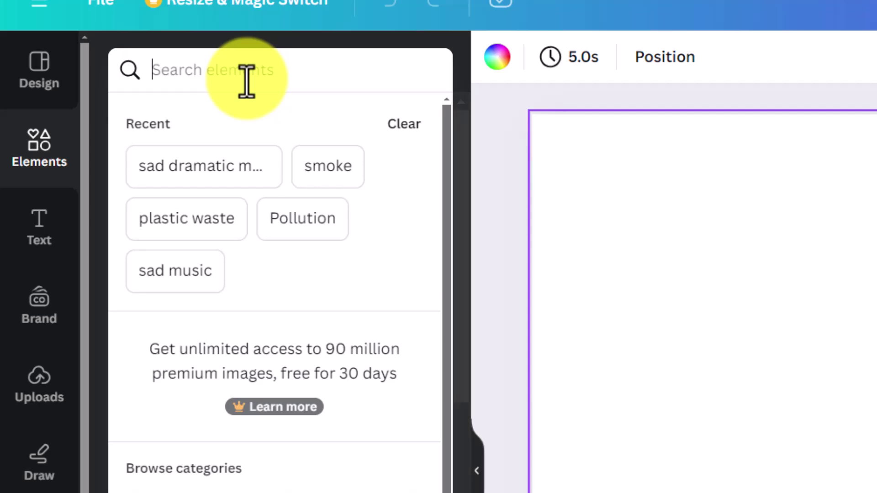
type("Pollu")
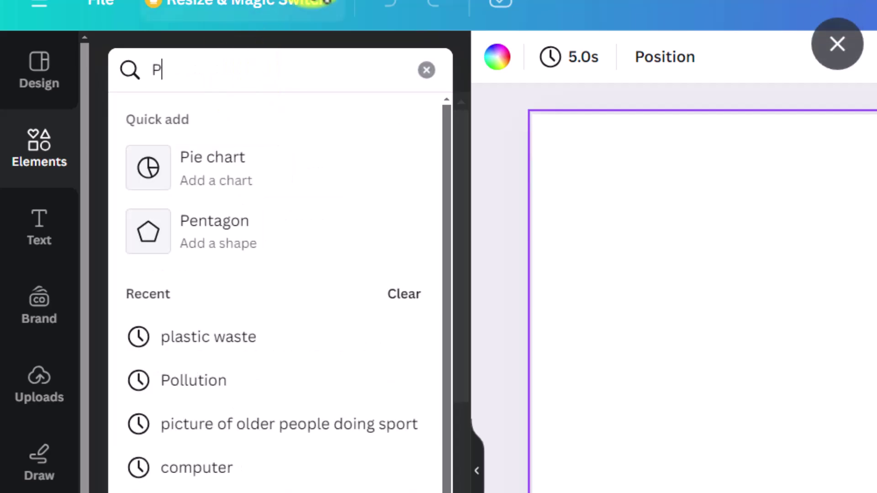
type("tion")
key("Return")
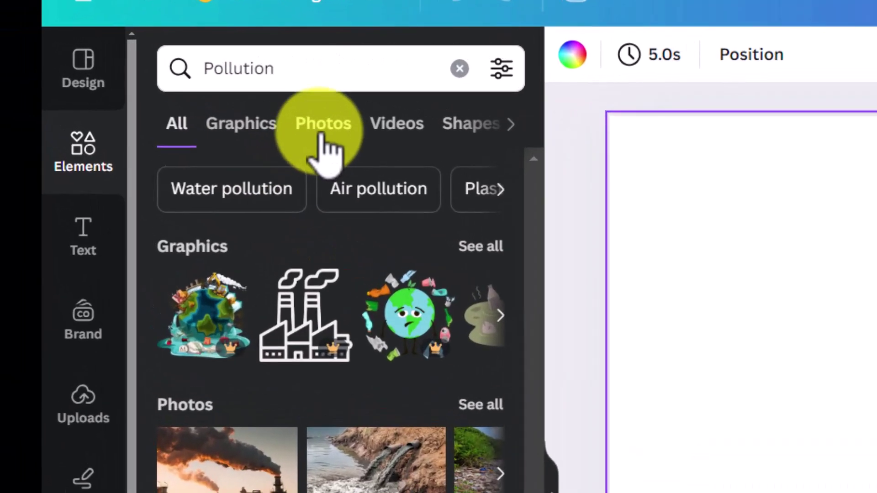
left_click(303, 137)
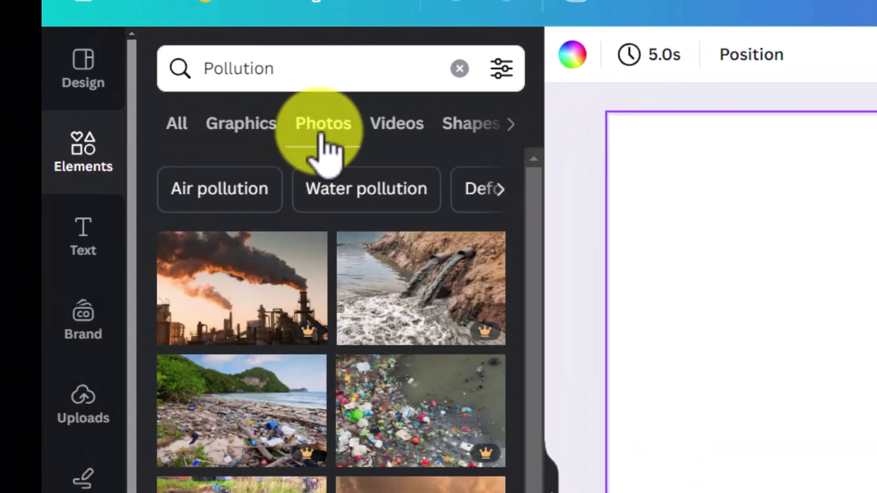
left_click(420, 133)
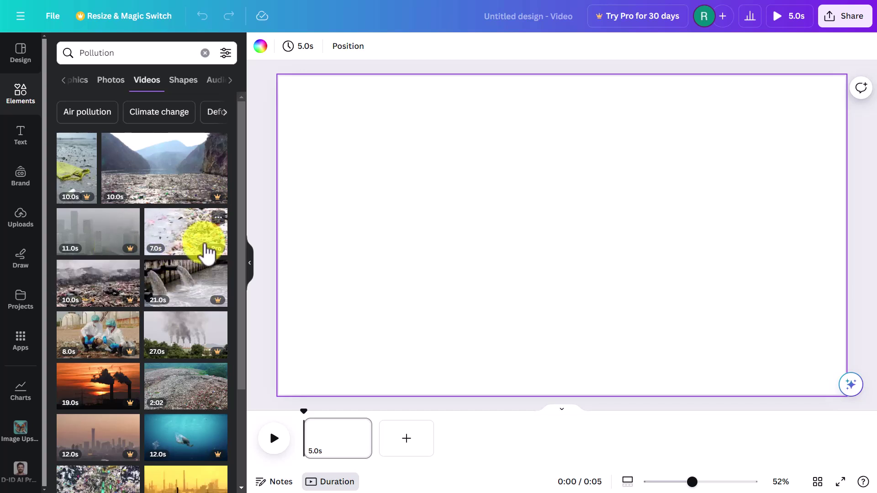
Step: Add the 2:02 landfill, 11.0s power-plant and 12.0s smoke videos to the timeline in order
left_click_drag(245, 208, 246, 302)
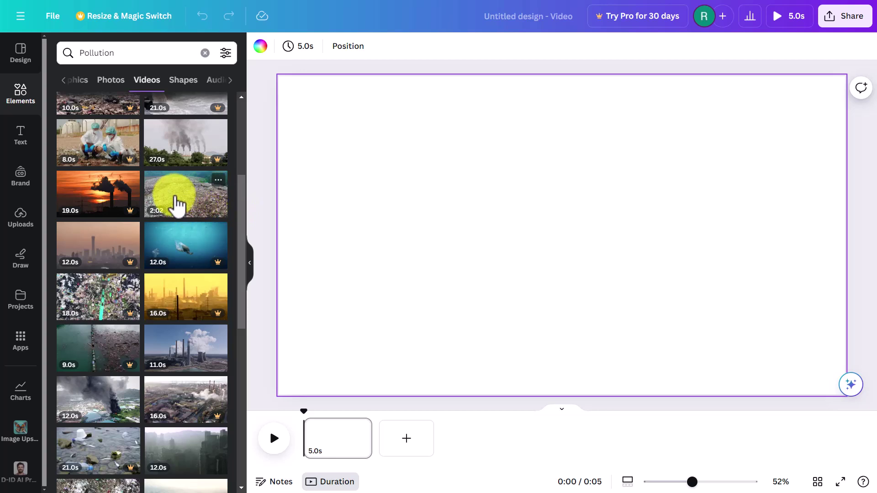
left_click_drag(169, 201, 323, 438)
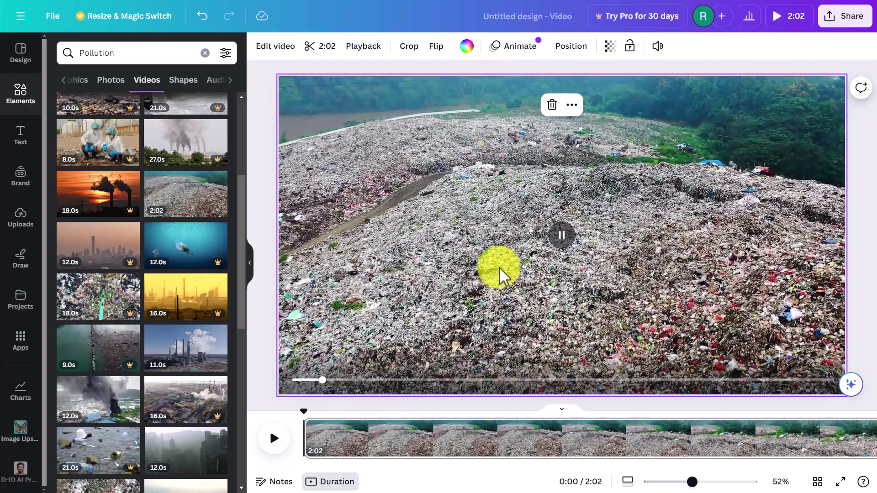
left_click_drag(447, 465, 859, 471)
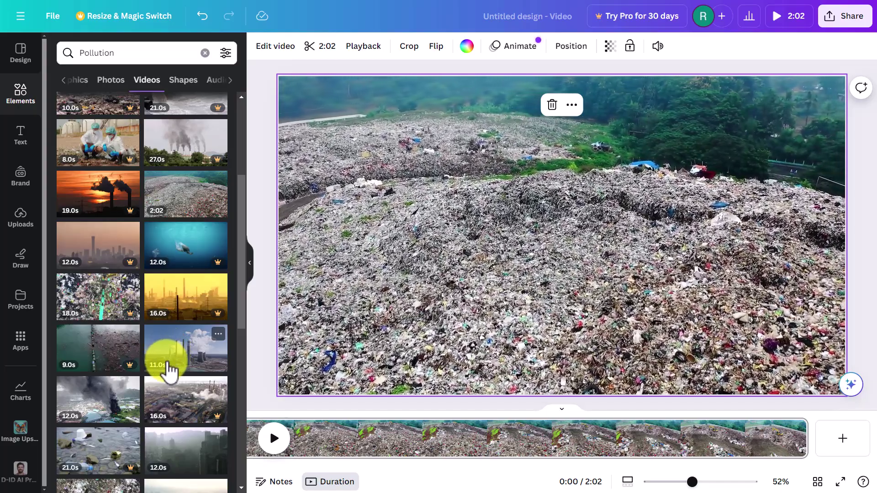
left_click_drag(170, 370, 842, 350)
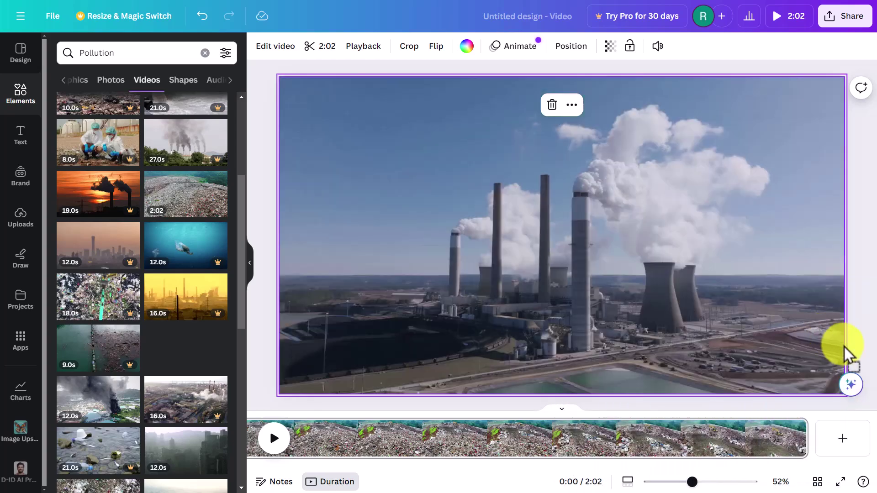
left_click_drag(854, 388, 844, 446)
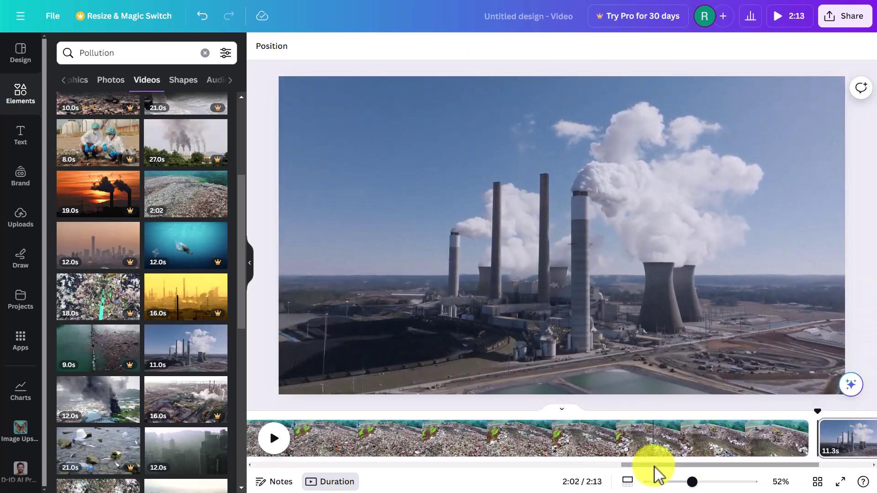
left_click_drag(653, 466, 723, 465)
left_click_drag(651, 411, 719, 434)
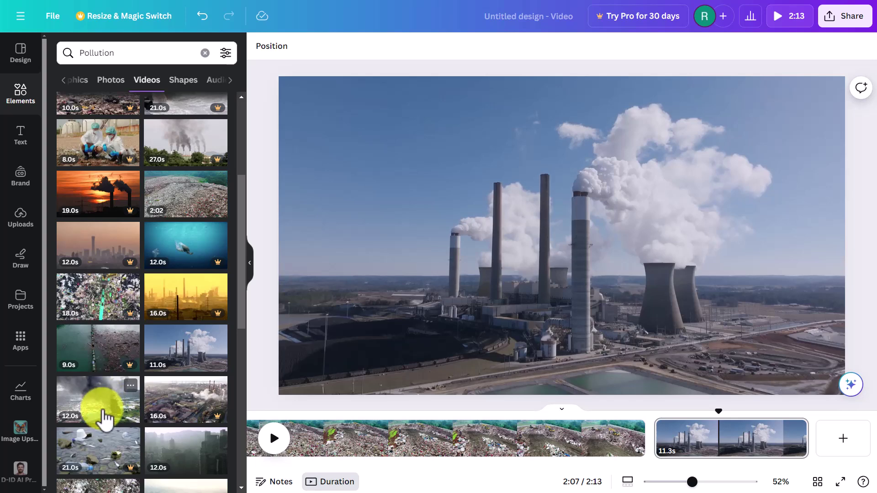
left_click_drag(96, 413, 844, 437)
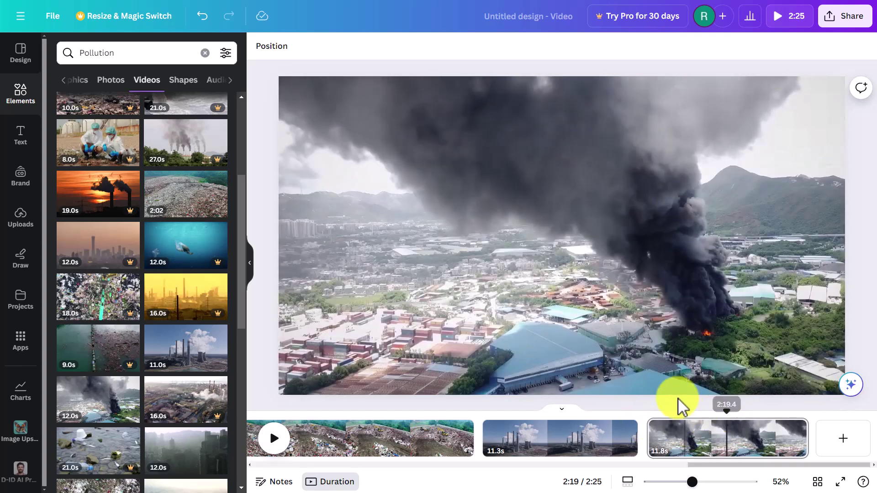
Step: Delete the landfill clip, leaving a 23.1 s video of the power-plant and smoke clips
left_click(383, 448)
key("Delete")
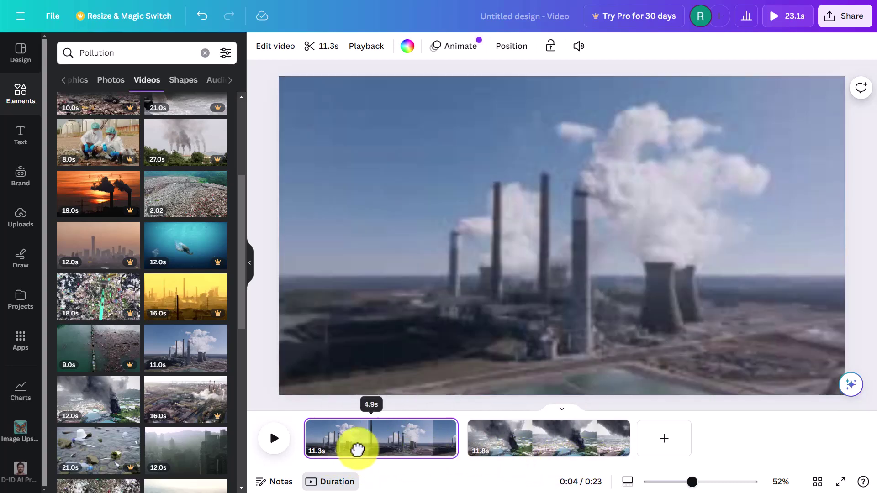
left_click(351, 446)
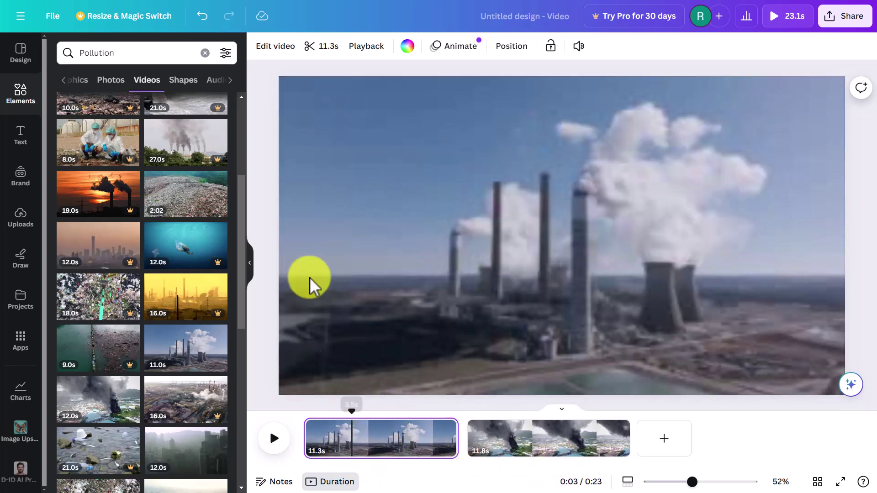
left_click(107, 89)
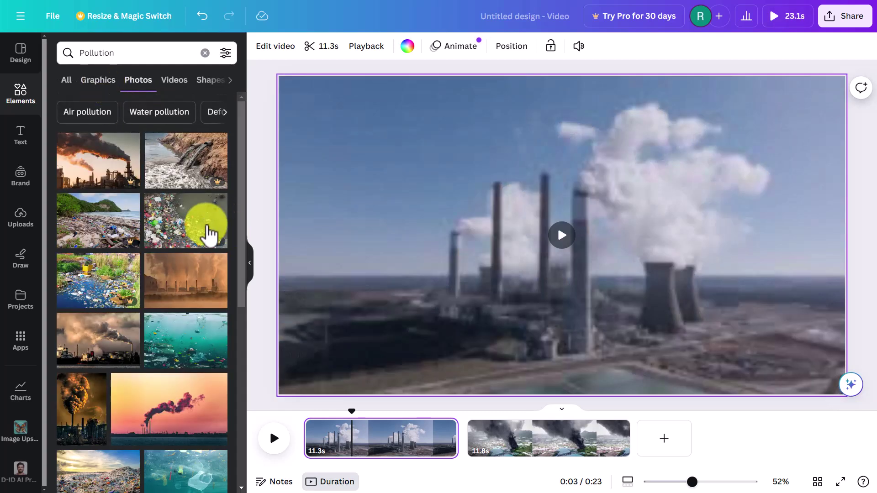
Step: Append the brown smog, underwater plastic and plastic-bottles photos as 5.0 s clips, totalling 38.1 s
left_click_drag(182, 291, 666, 447)
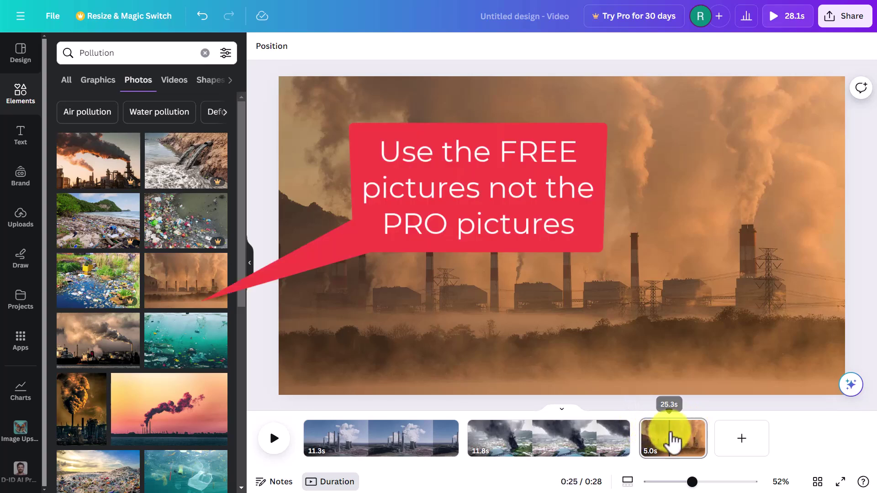
left_click_drag(180, 352, 740, 441)
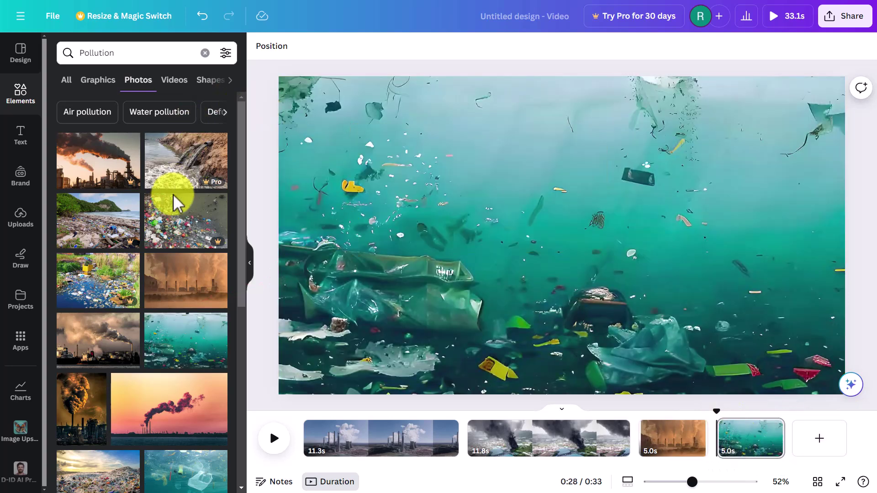
left_click(120, 52)
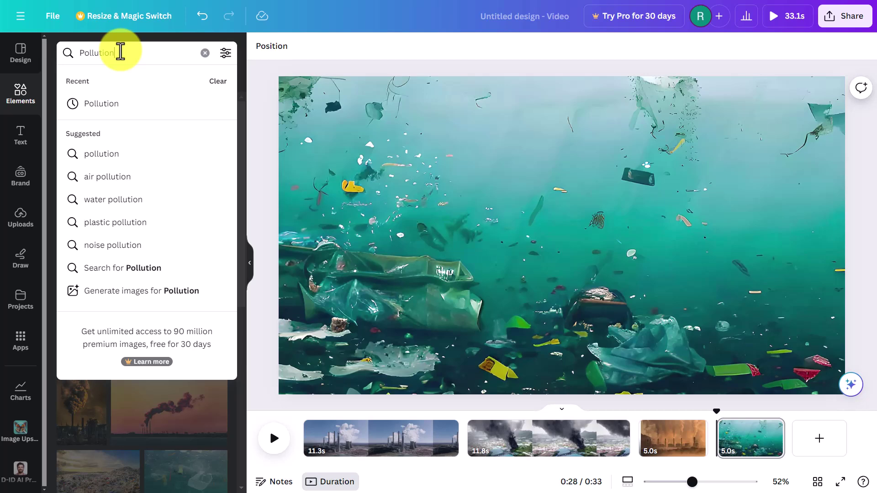
key("BackSpace")
key("BackSpace")
key("BackSpace")
key("BackSpace")
key("BackSpace")
key("BackSpace")
key("BackSpace")
key("BackSpace")
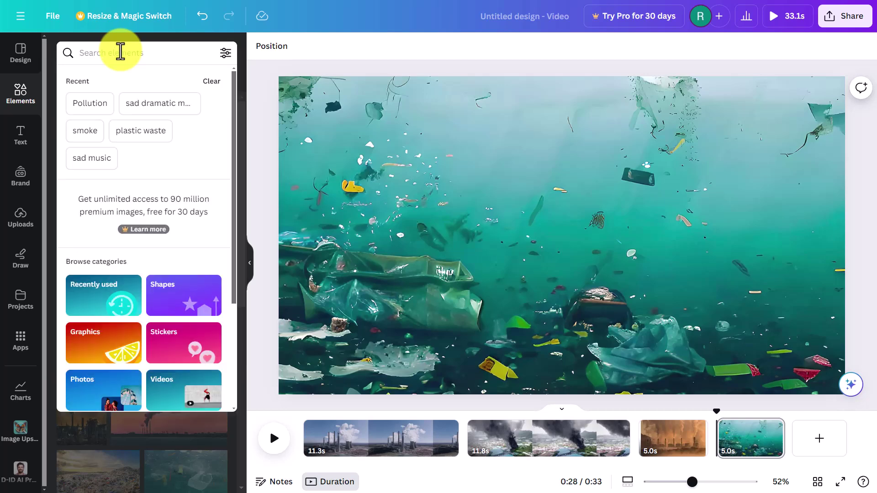
type("pla")
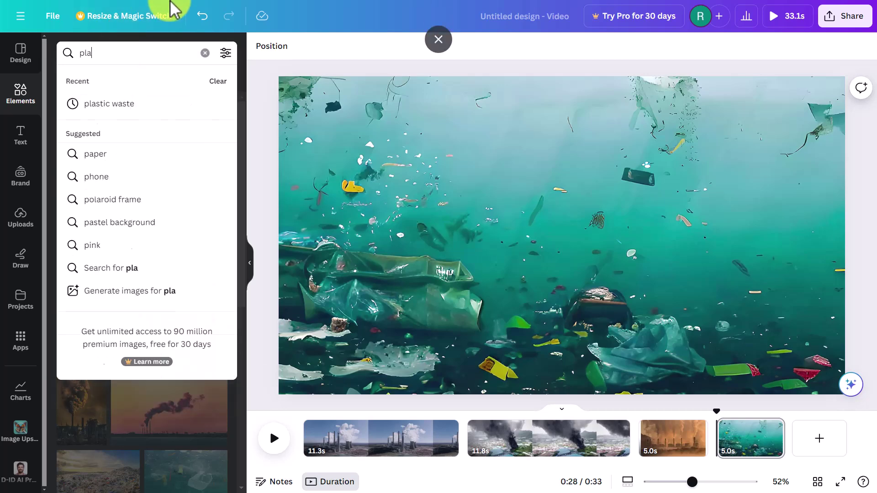
type("stic waste")
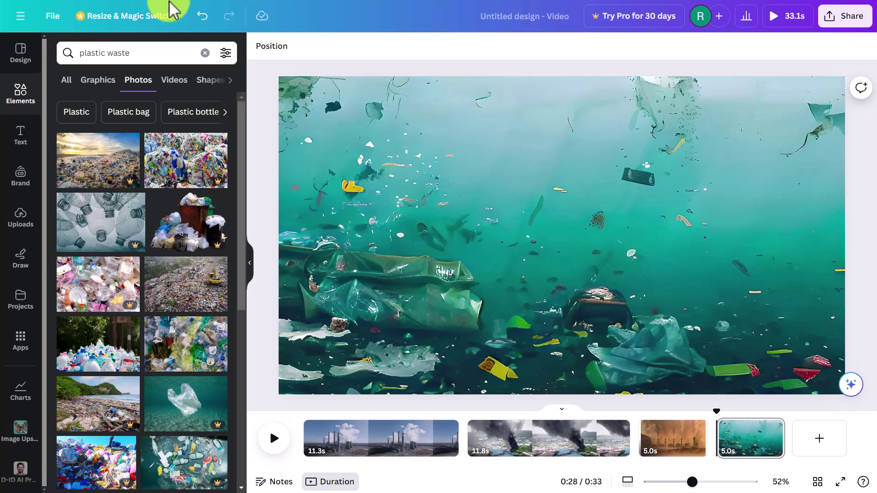
scroll(243, 274, "down", 3)
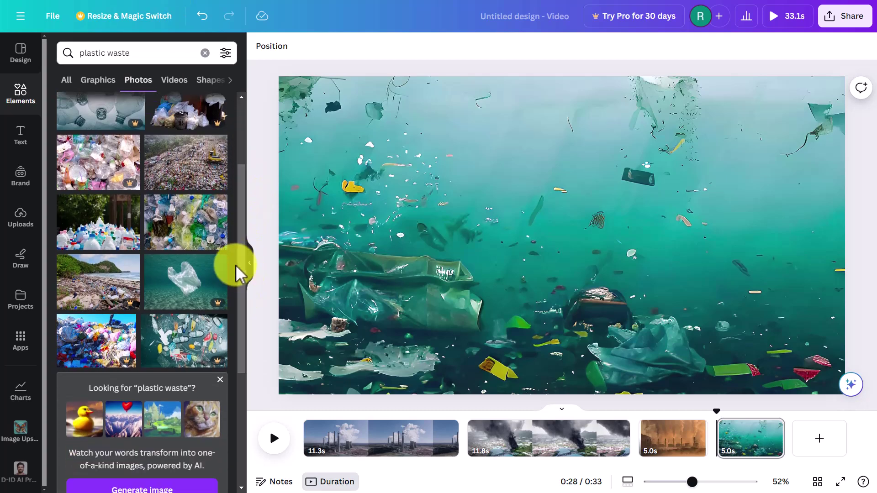
left_click(172, 79)
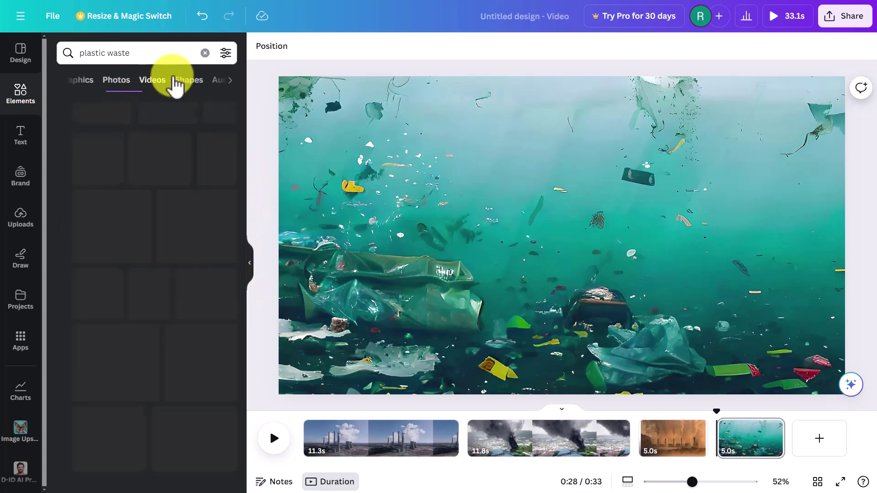
left_click(112, 86)
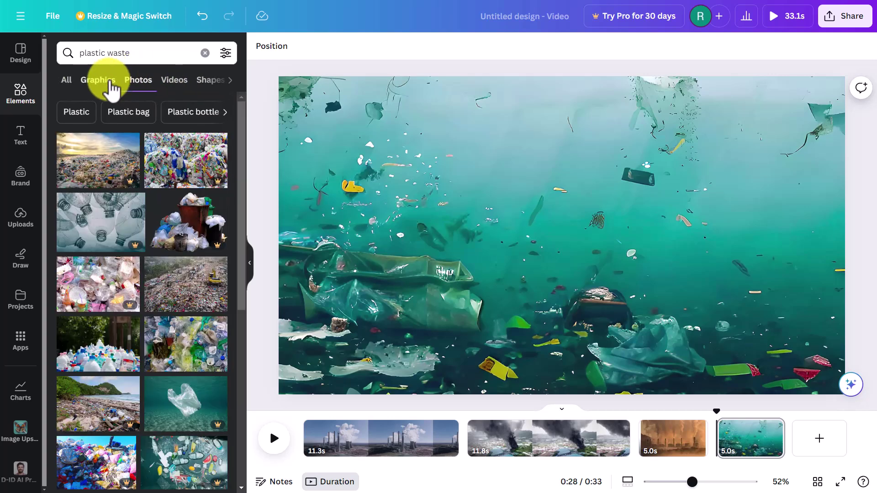
left_click_drag(178, 364, 832, 445)
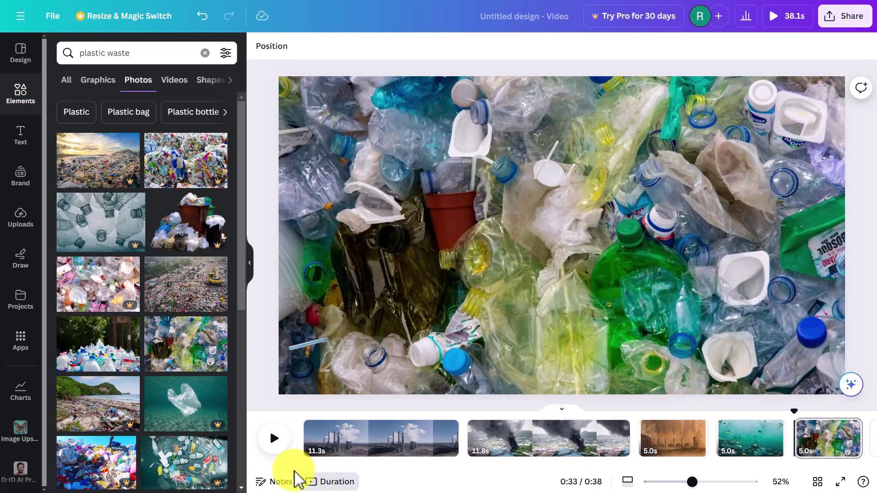
left_click_drag(795, 413, 219, 434)
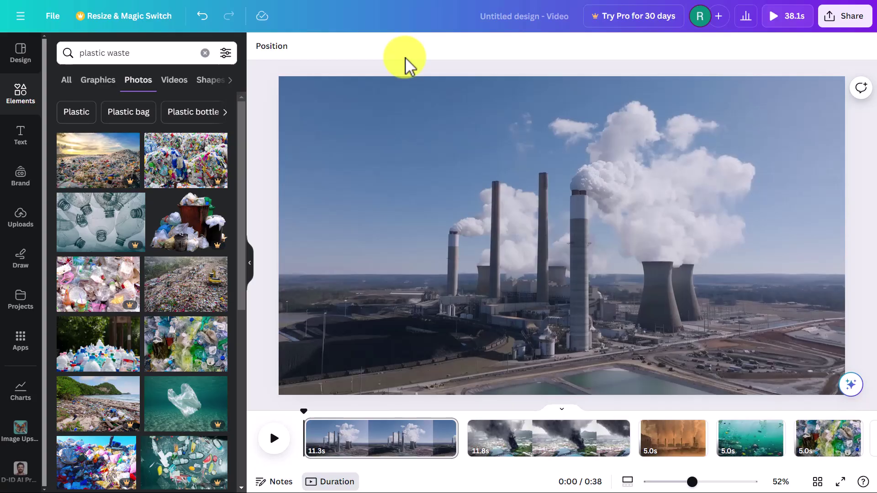
left_click(795, 16)
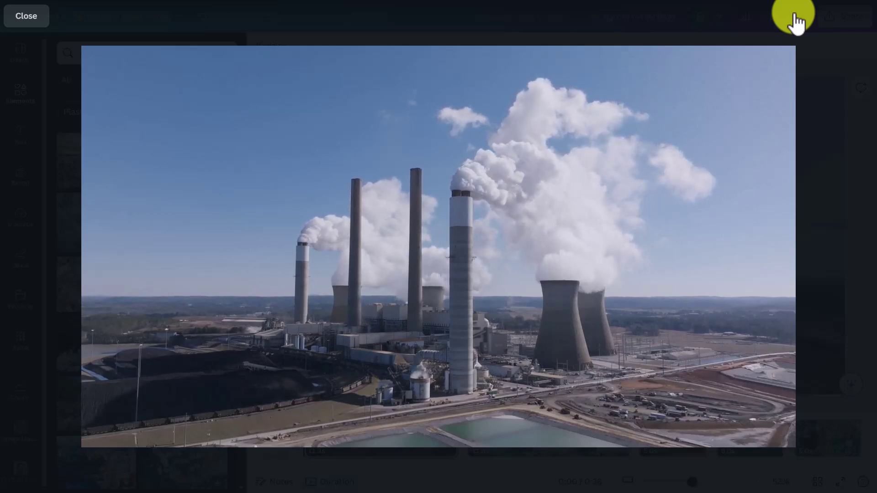
mouse_move(697, 194)
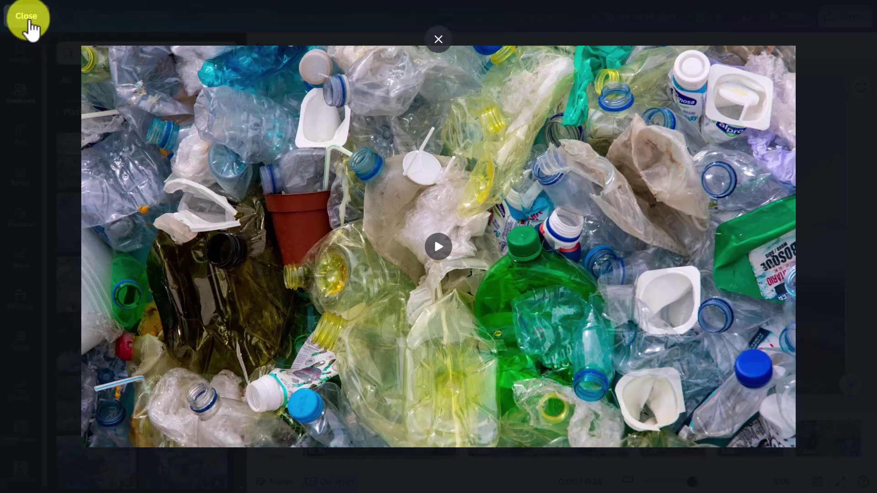
left_click(29, 23)
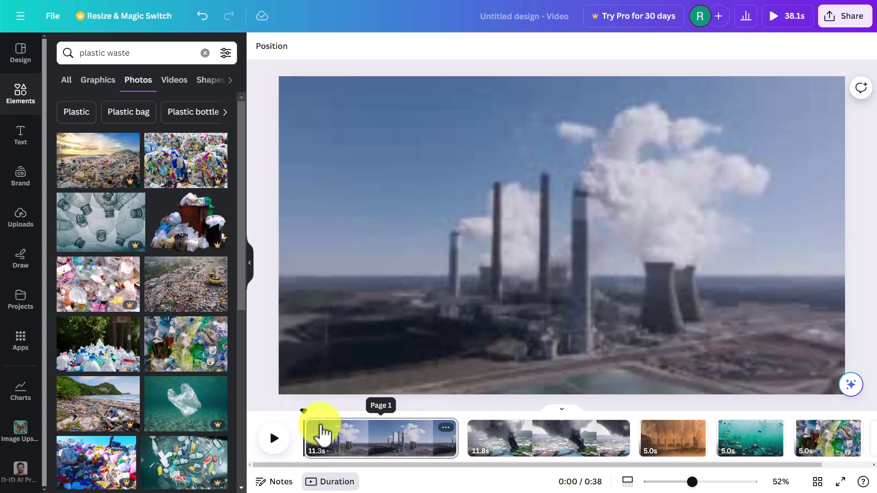
Step: Place a widened heading on the factory page and raise its size to 108
left_click(19, 134)
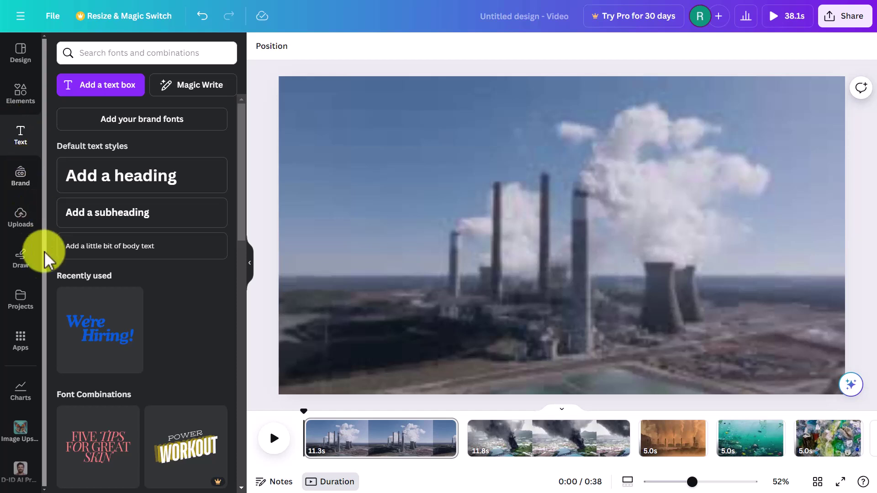
left_click_drag(109, 185, 301, 292)
left_click_drag(736, 290, 783, 292)
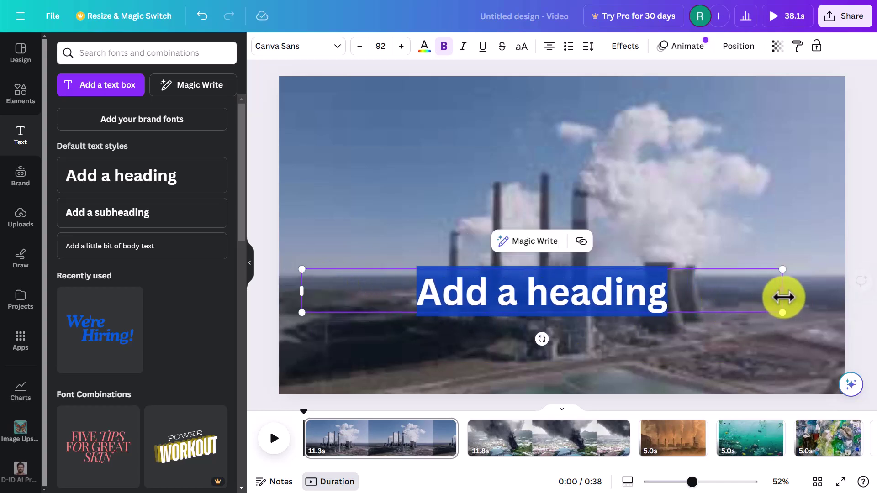
left_click(400, 47)
left_click(401, 47)
left_click(400, 47)
left_click(401, 47)
left_click(400, 48)
left_click(401, 48)
left_click(400, 47)
left_click(401, 47)
left_click(401, 47)
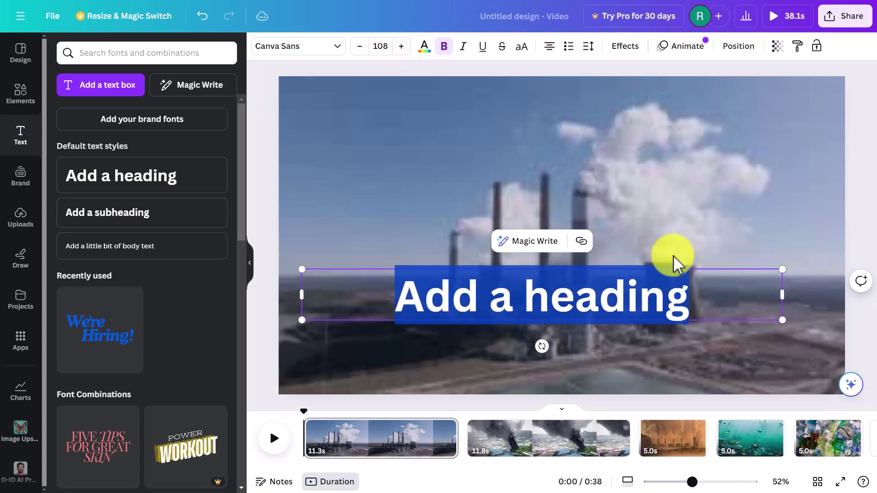
Step: Change the heading to 'What can we do about pollution?' and colour it lime green
left_click(702, 289)
key("BackSpace")
key("BackSpace")
key("BackSpace")
key("BackSpace")
key("BackSpace")
key("BackSpace")
key("BackSpace")
key("BackSpace")
key("BackSpace")
key("BackSpace")
key("BackSpace")
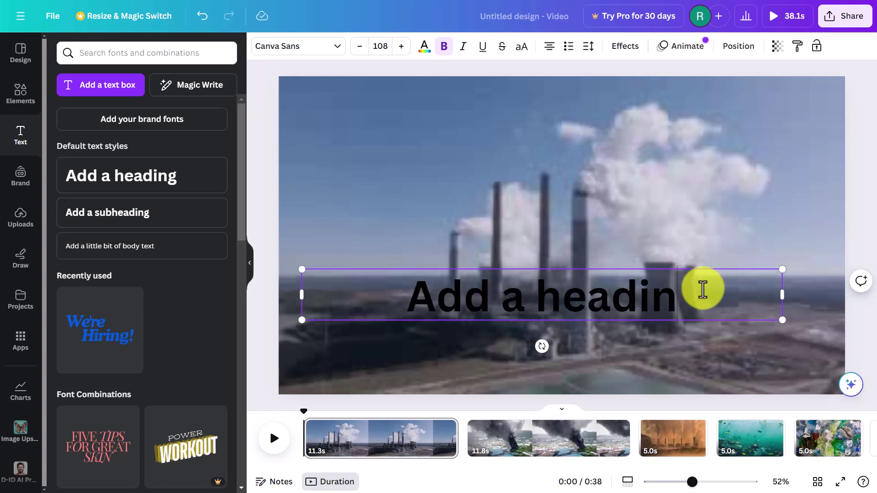
type("What can we d")
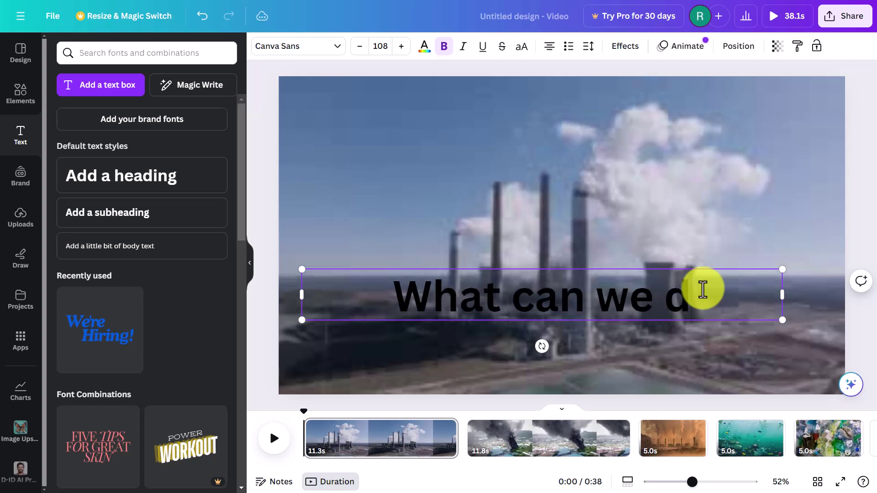
type("o about p")
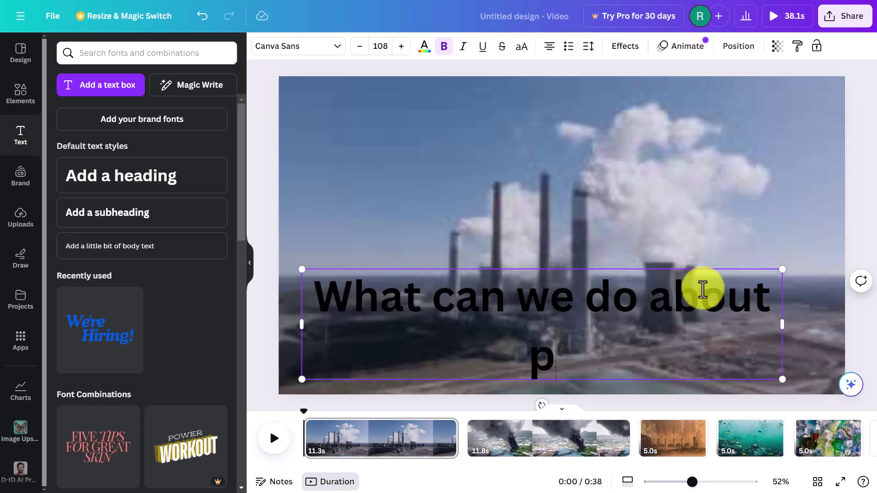
type("ollution")
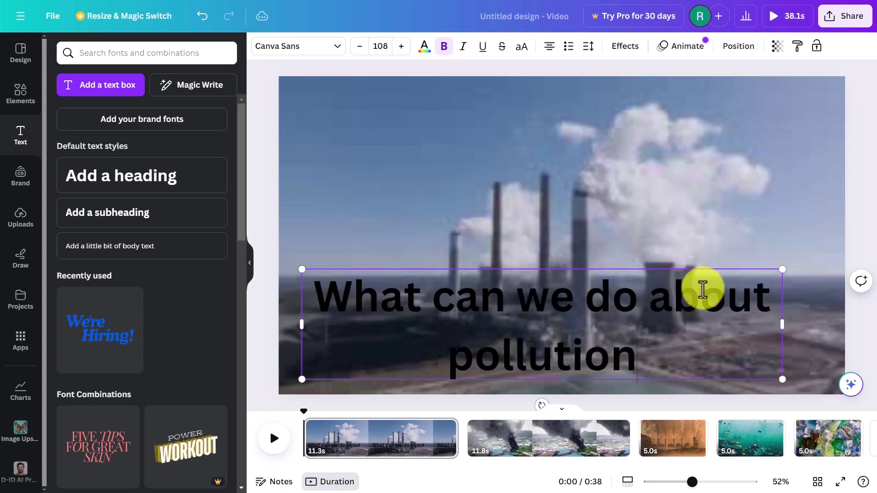
type("?")
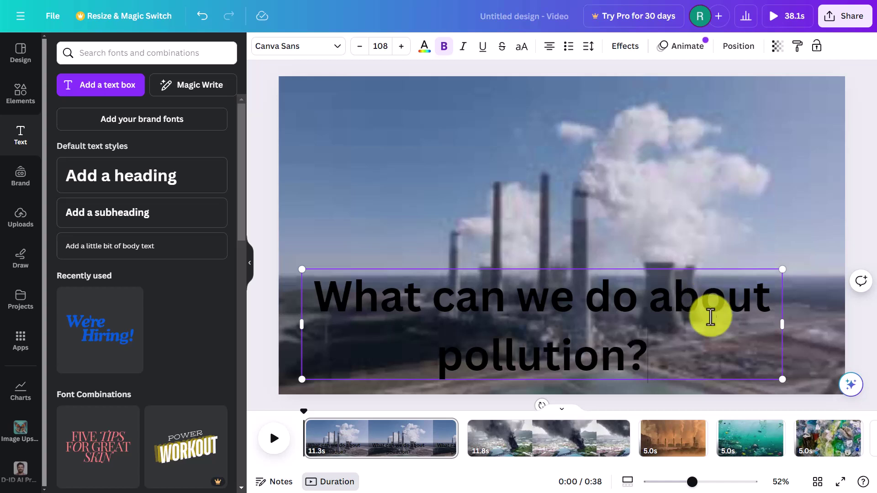
left_click_drag(644, 356, 309, 311)
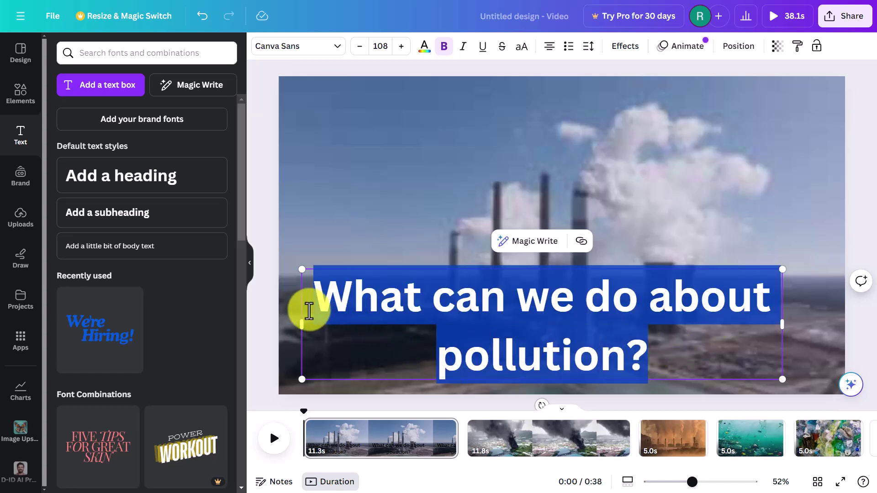
left_click(425, 49)
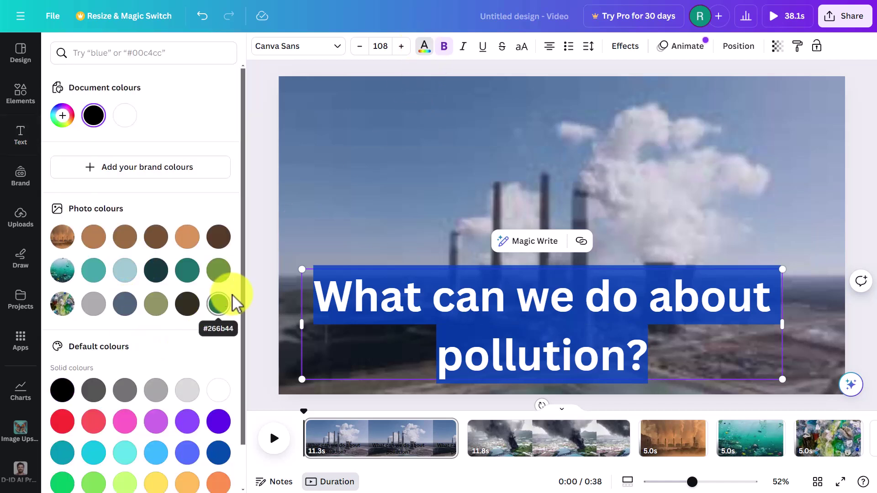
left_click(121, 489)
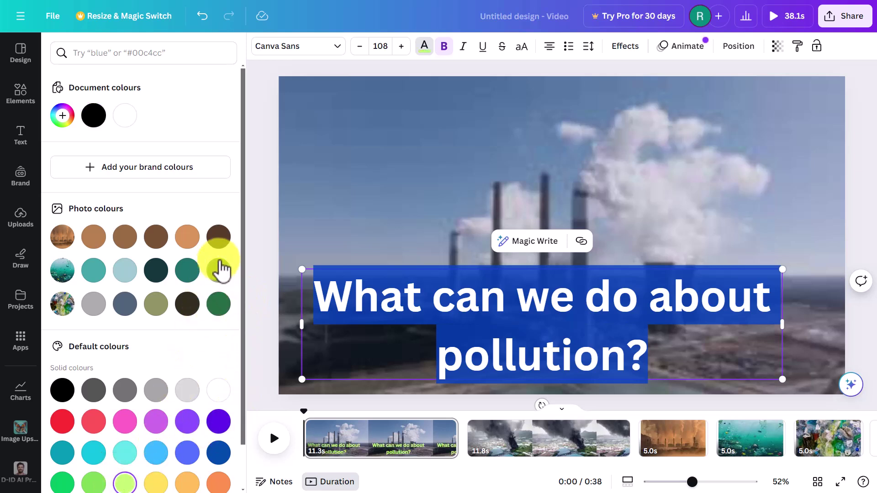
key("Escape")
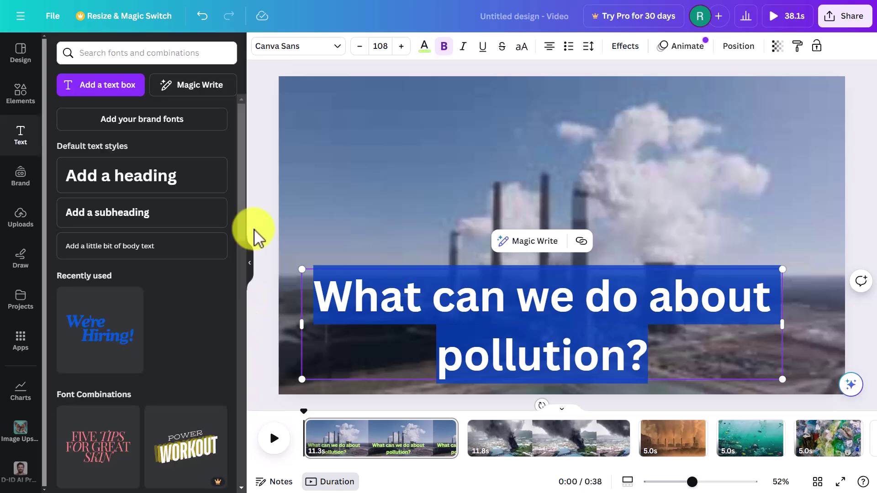
left_click(342, 224)
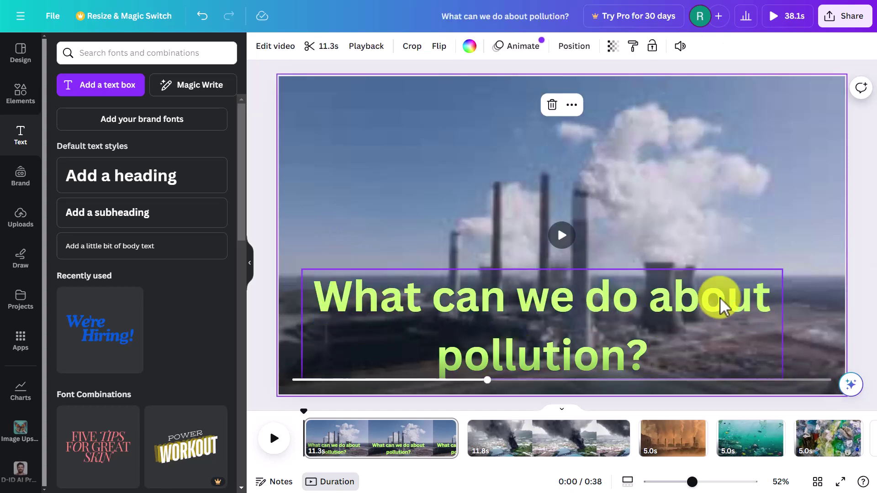
Step: Add a bold black 'Air Pollution' heading at size 175 to the smoke-scene page
left_click_drag(303, 412, 577, 471)
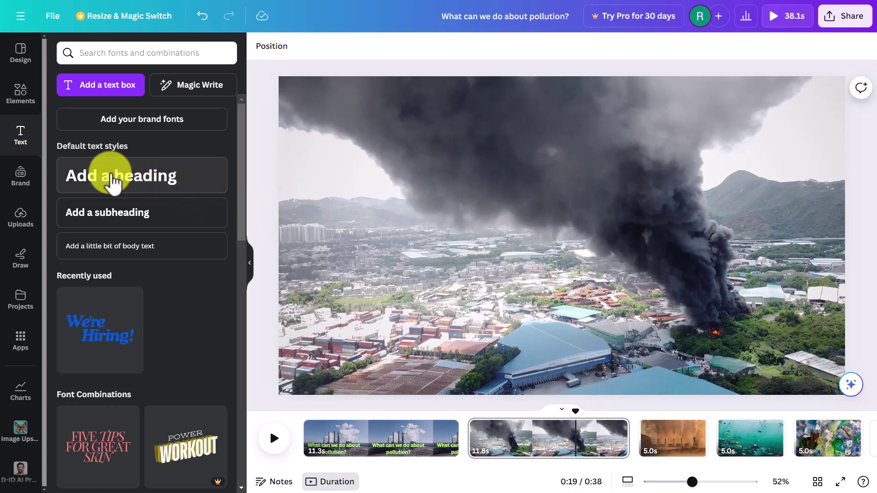
left_click_drag(109, 181, 331, 259)
left_click_drag(721, 281, 787, 271)
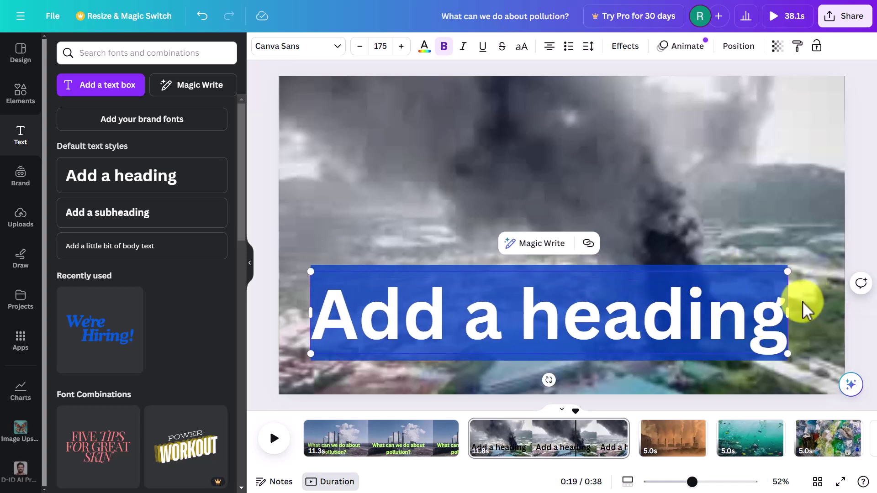
key("BackSpace")
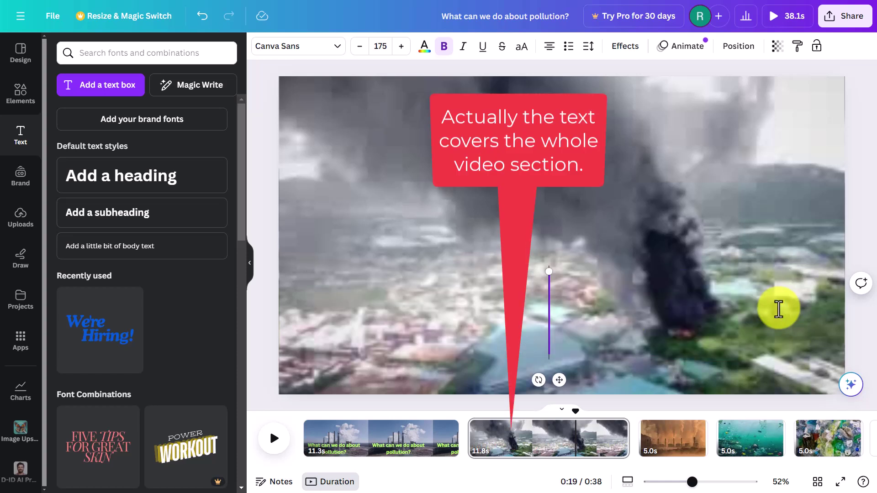
type("Air")
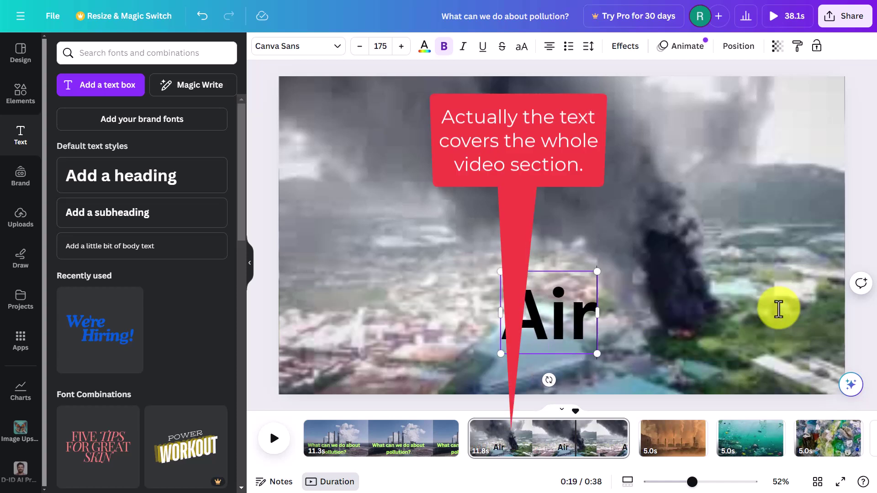
type(" Pollu")
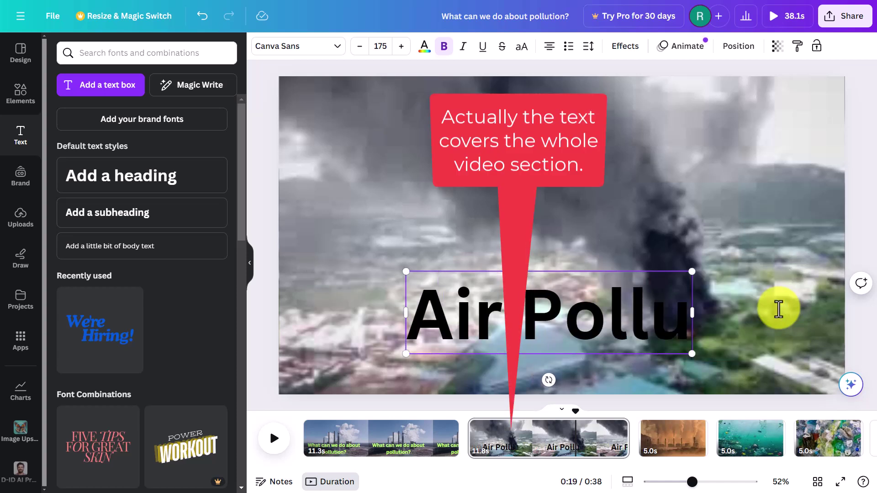
type("tion")
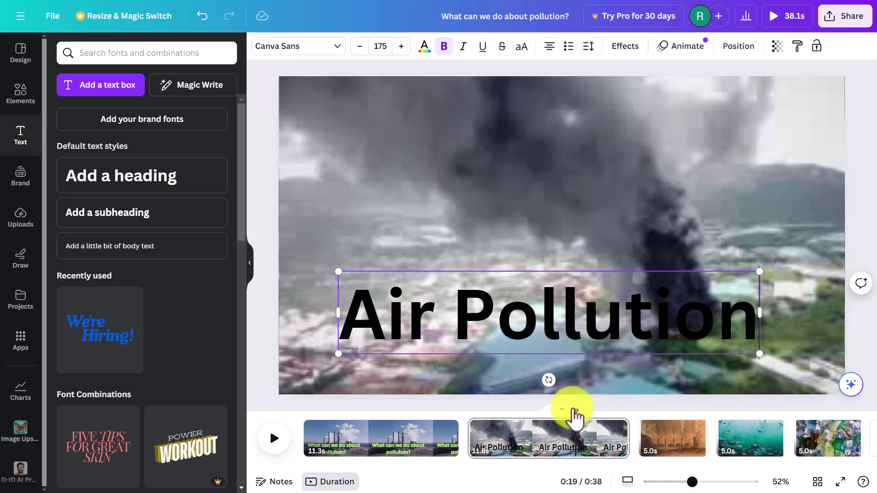
left_click_drag(575, 413, 750, 445)
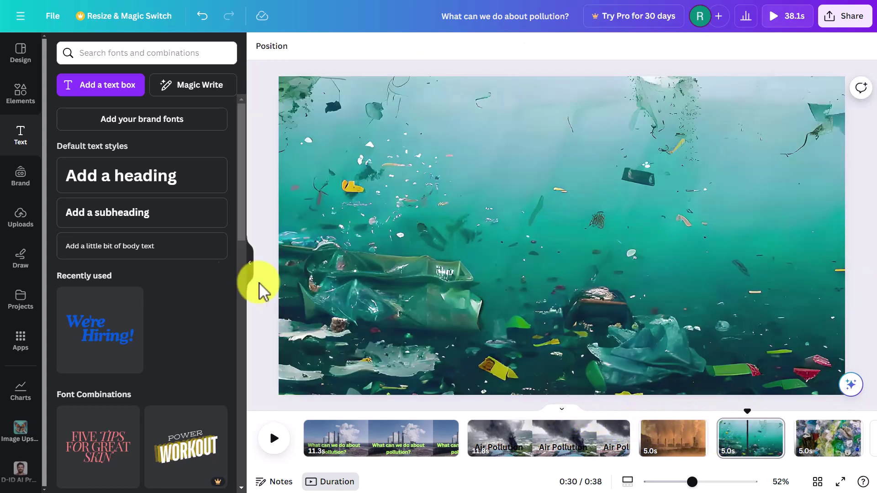
Step: Place a heading on the ocean-plastic page using the Helvetica World font
left_click_drag(121, 186, 526, 270)
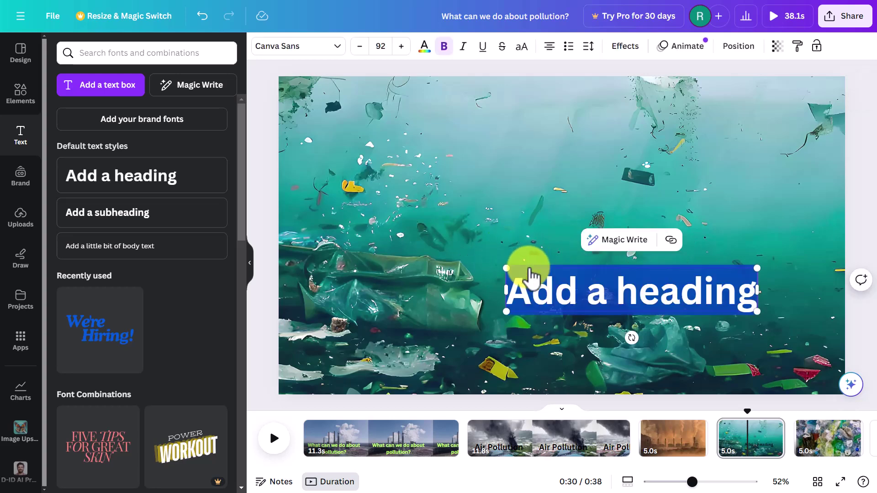
left_click(337, 49)
left_click(93, 265)
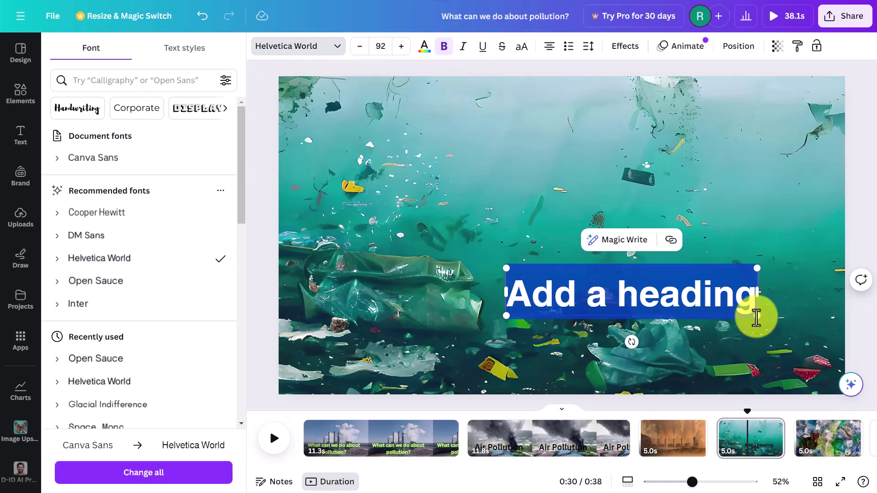
Step: Change the heading text to 'Plastic Waste' and enlarge it to size 144
left_click(753, 299)
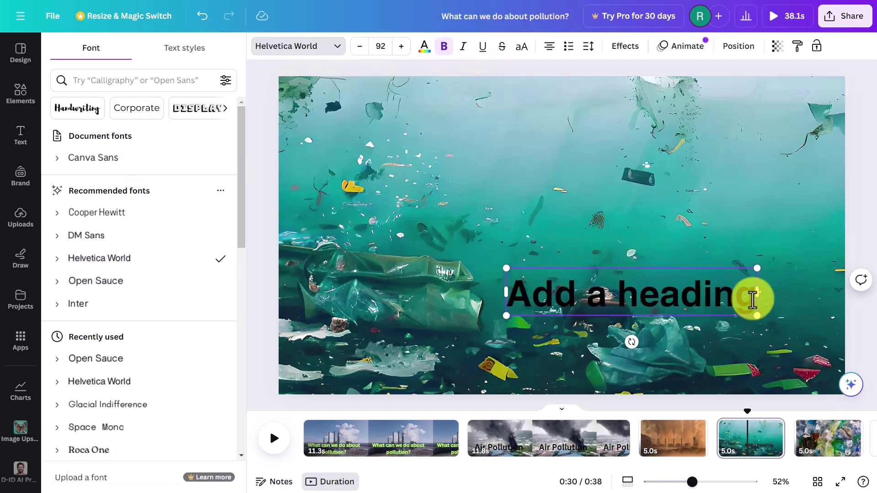
key("BackSpace")
key("BackSpace")
key("BackSpace")
key("BackSpace")
key("BackSpace")
key("BackSpace")
key("BackSpace")
key("BackSpace")
key("BackSpace")
key("BackSpace")
key("BackSpace")
key("BackSpace")
key("BackSpace")
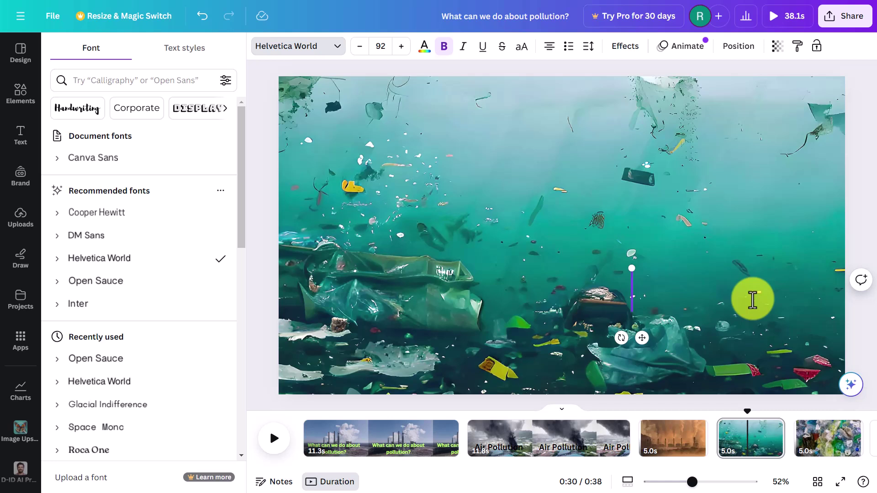
type("Plasti")
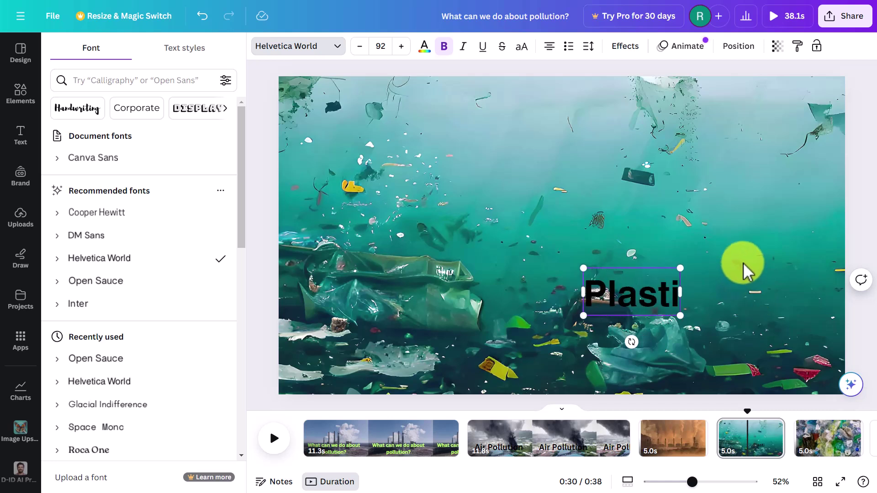
type("c Waster")
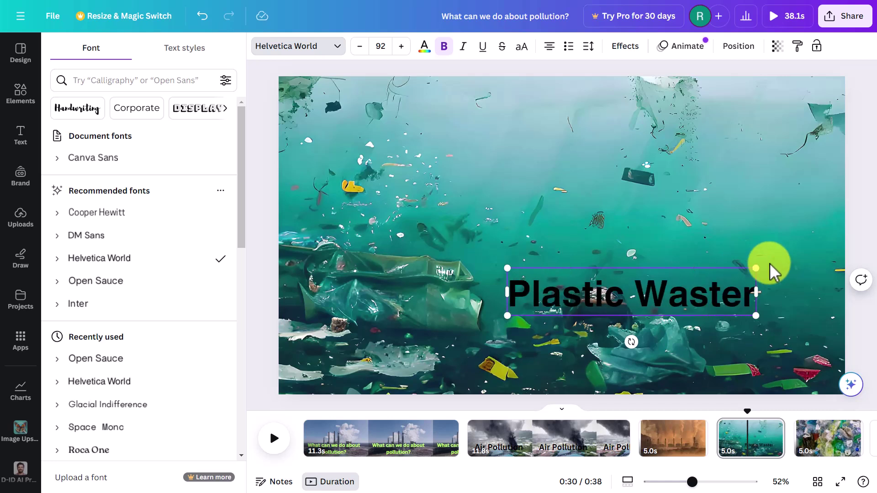
key("BackSpace")
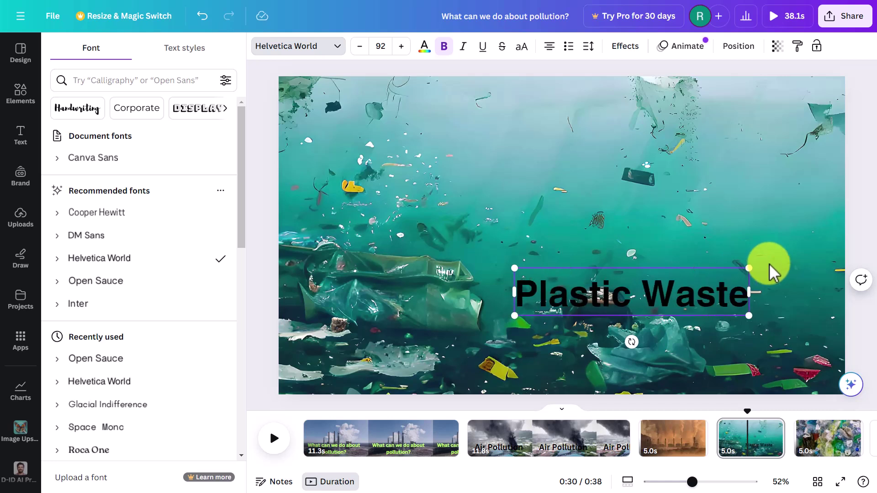
left_click_drag(513, 268, 381, 242)
left_click_drag(564, 289, 511, 175)
left_click(501, 279)
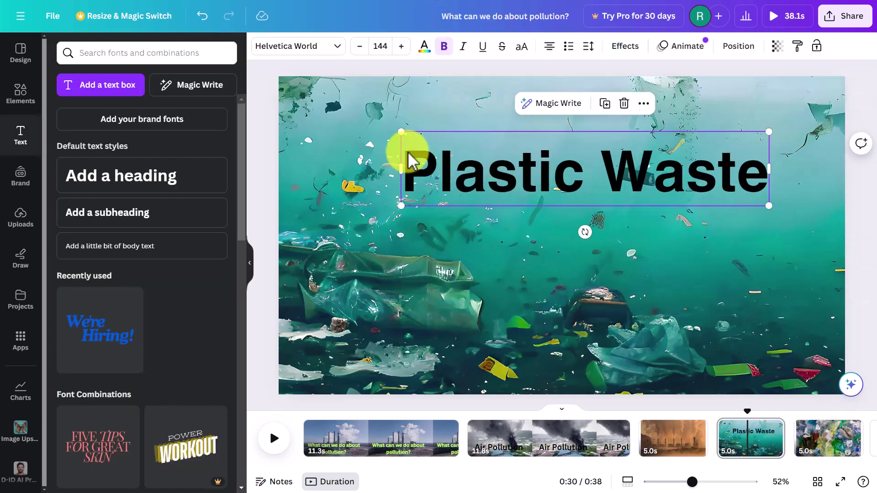
Step: Give the 'Plastic Waste' heading a rounded yellow background effect
left_click_drag(407, 168, 772, 123)
left_click(625, 46)
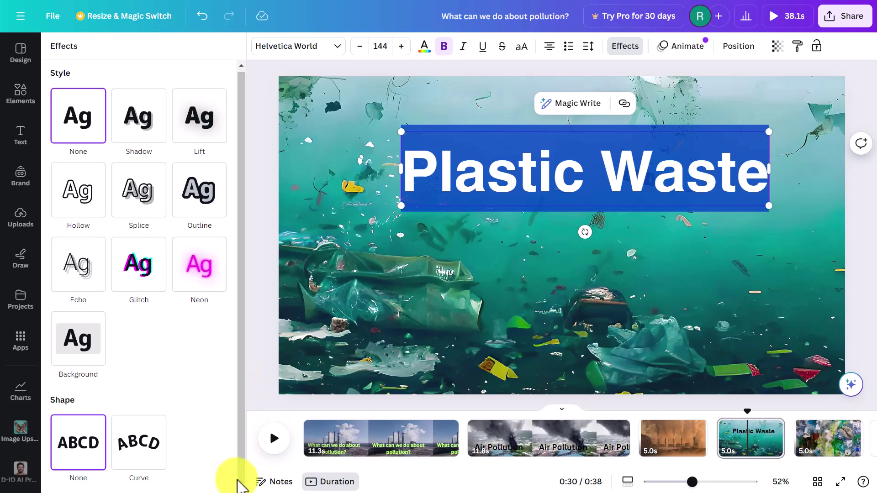
left_click(78, 343)
left_click(483, 320)
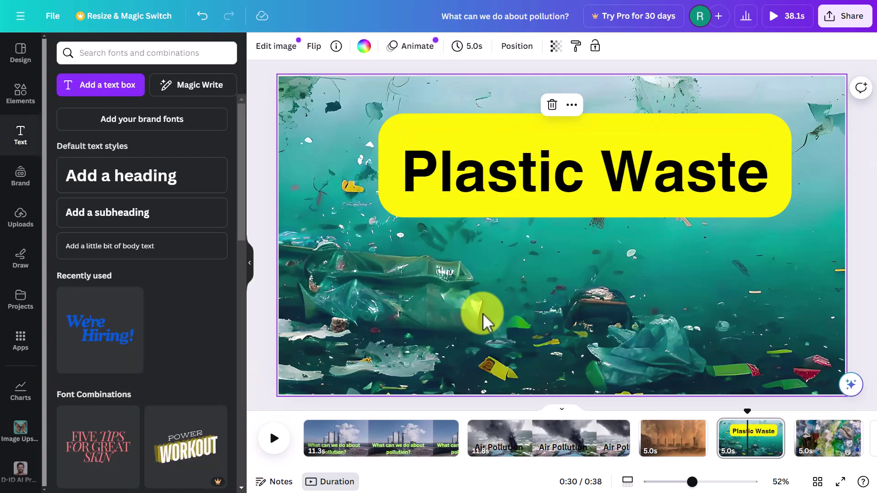
left_click_drag(746, 411, 788, 489)
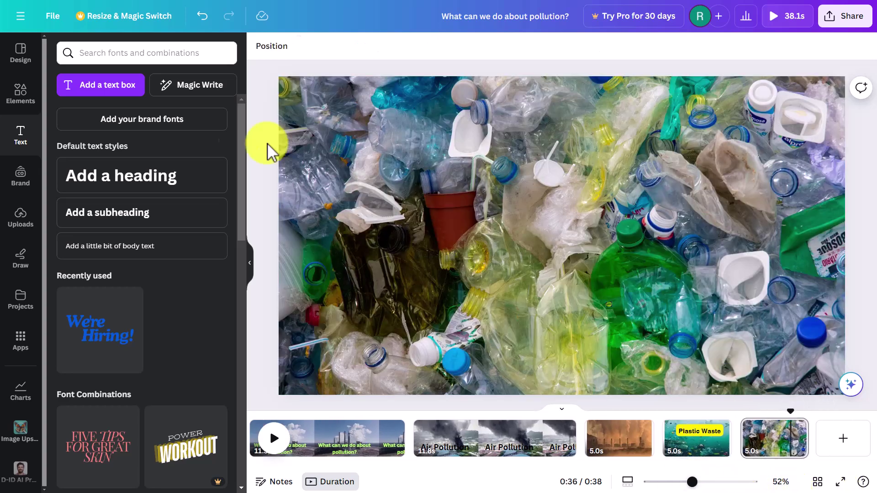
Step: Open the Elements library and start a new search
left_click(21, 97)
left_click(151, 54)
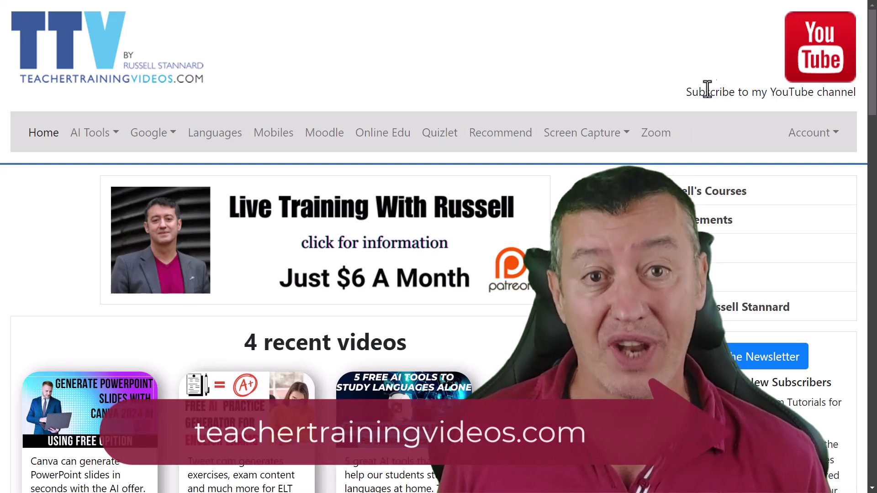
Step: Show the AI Tools categories on teachertrainingvideos.com and scroll down the home page
left_click(115, 135)
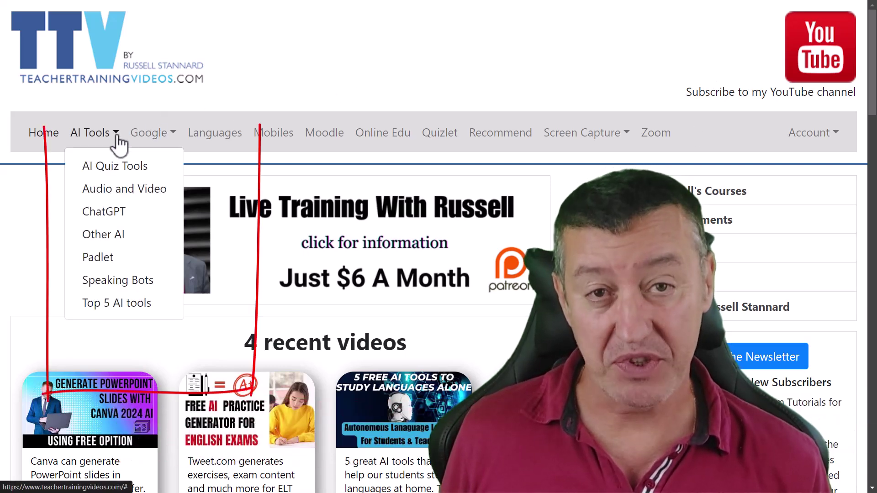
mouse_move(874, 112)
left_mouse_down()
mouse_move(874, 254)
mouse_move(874, 113)
left_mouse_up()
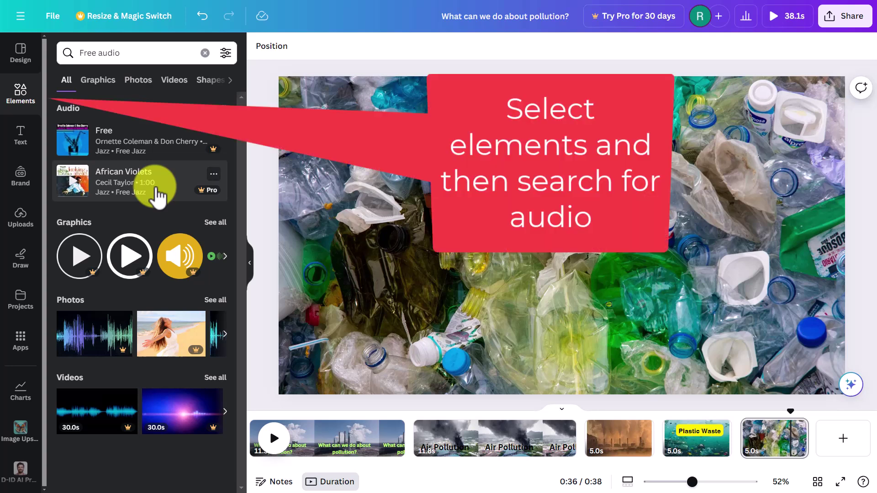
Step: Search Elements for 'Sad dramatic background audio', then show all Audio results
left_click(126, 53)
key("BackSpace")
key("BackSpace")
key("BackSpace")
key("BackSpace")
key("BackSpace")
key("BackSpace")
key("BackSpace")
key("BackSpace")
key("BackSpace")
key("BackSpace")
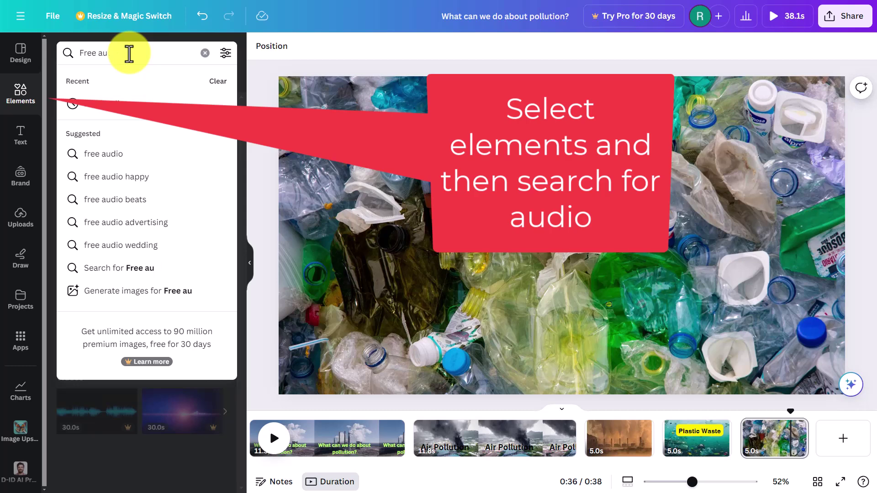
type("Sad")
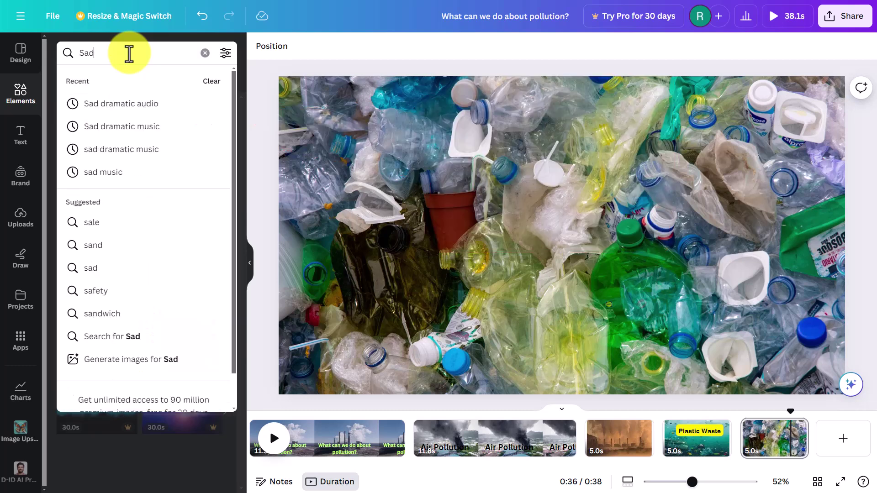
type(" dra")
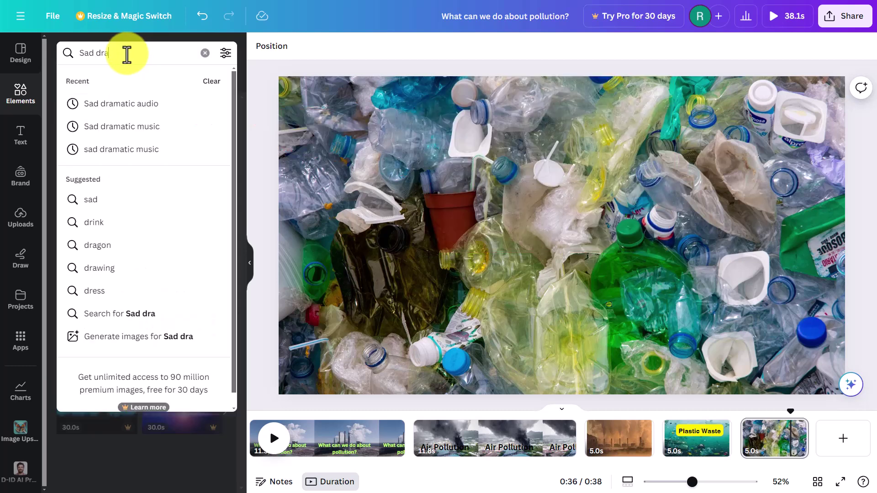
type("matic b")
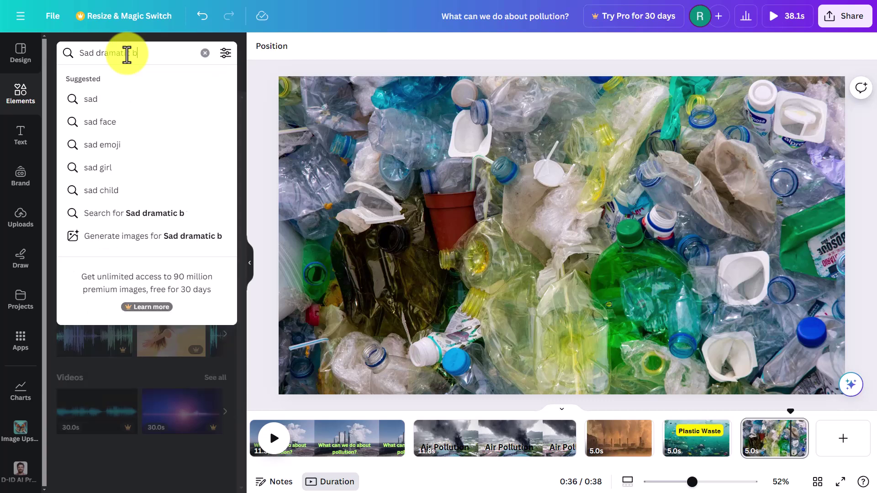
type("ackground a")
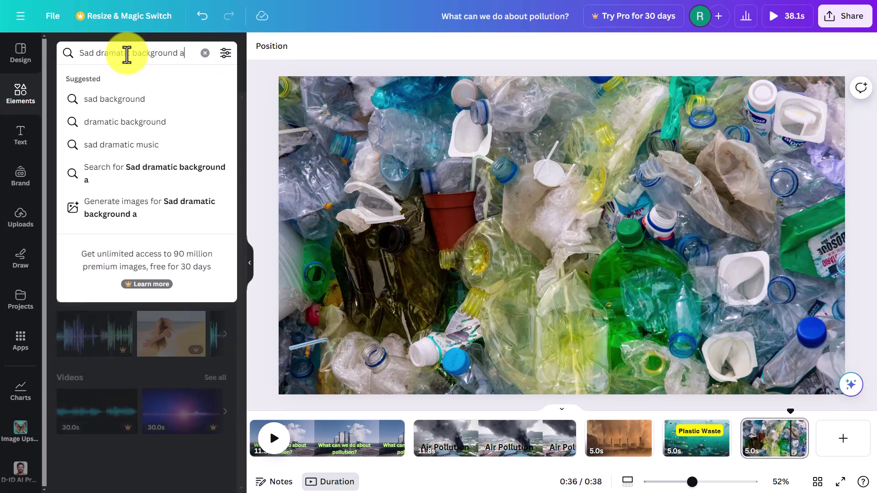
type("udio")
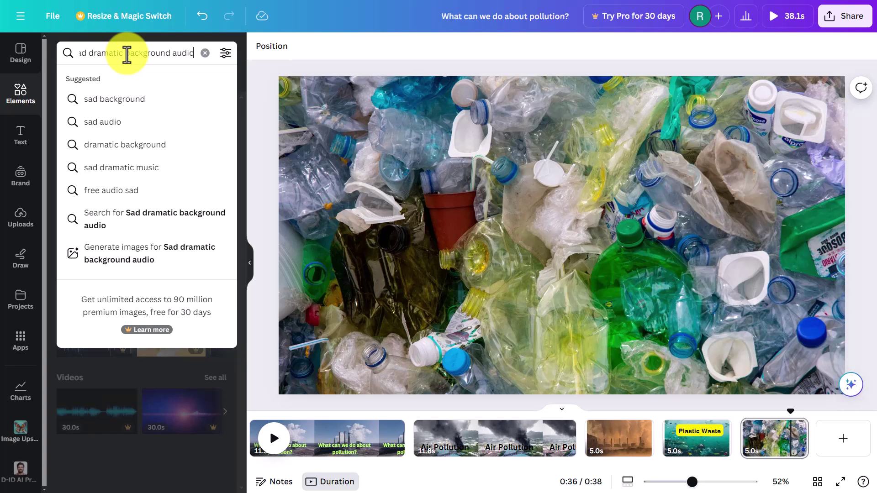
key("Return")
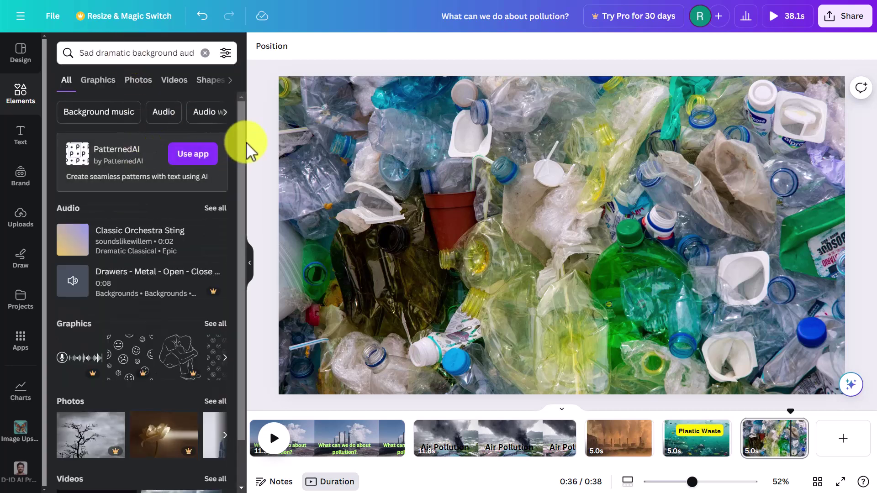
left_click(164, 117)
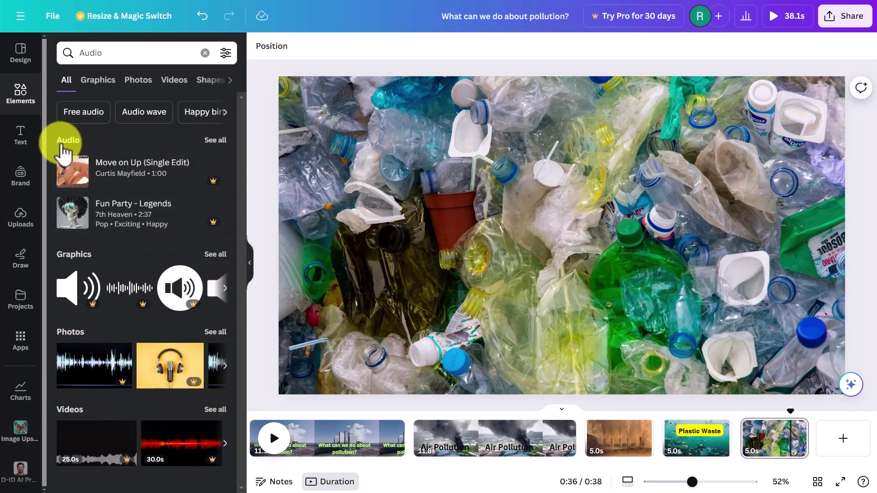
left_click(215, 141)
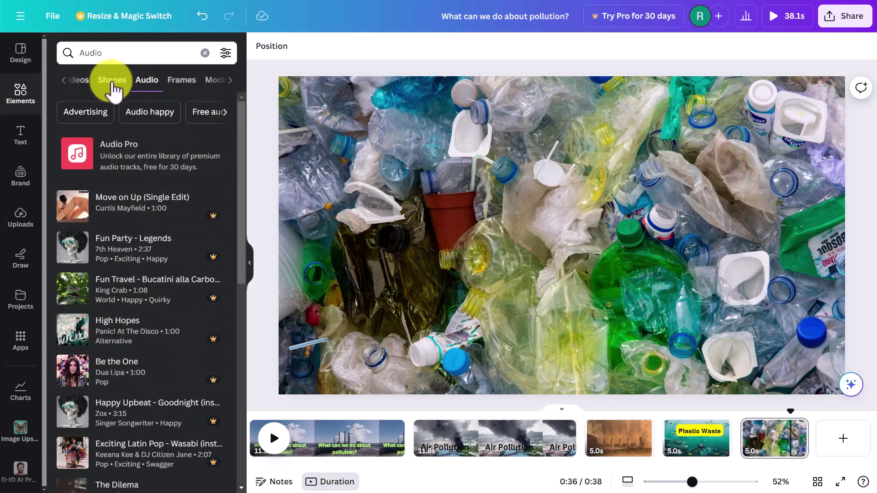
Step: Search the audio tracks for 'sad dramatic'
left_click(113, 53)
key("BackSpace")
key("BackSpace")
key("BackSpace")
key("BackSpace")
key("BackSpace")
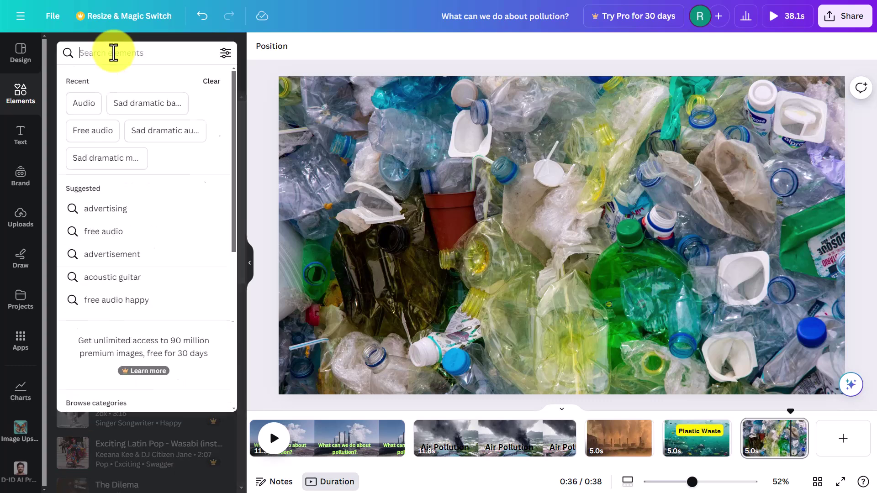
type("sa")
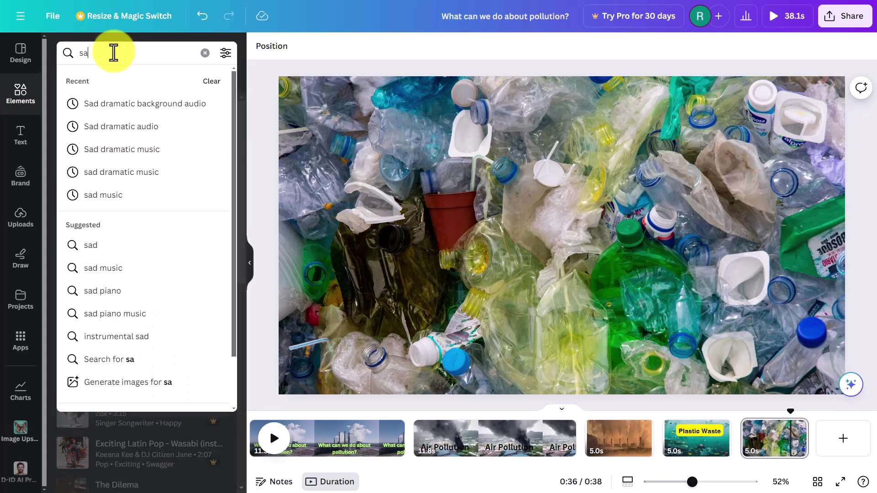
type("d dramatic")
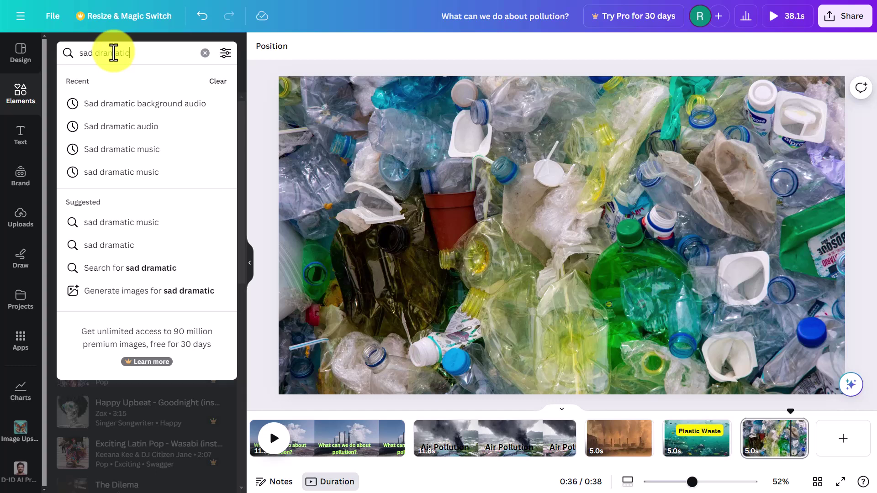
key("Return")
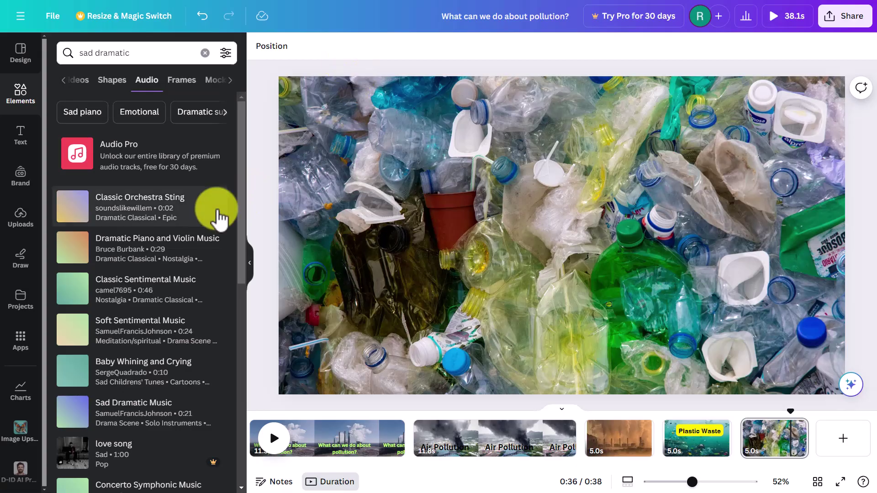
Step: Preview Dramatic Piano and Violin and Classic Sentimental Music, then add Classic Sentimental Music beneath all clips
left_click(74, 248)
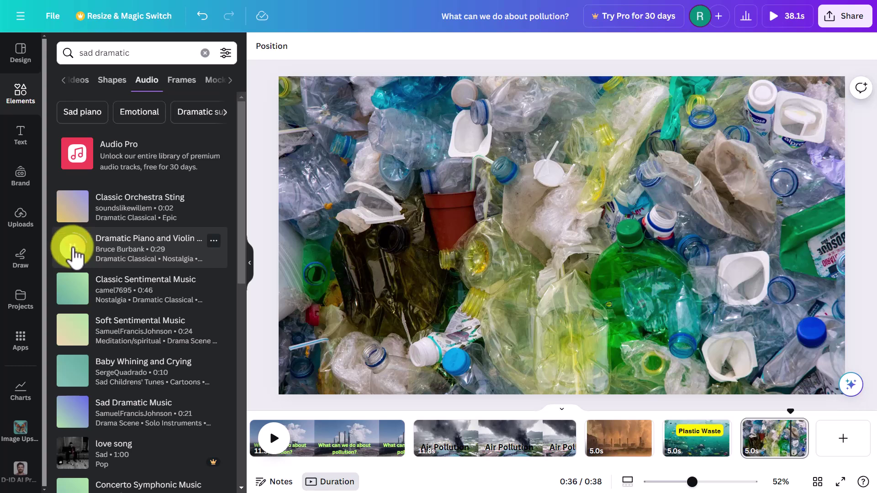
left_click(72, 249)
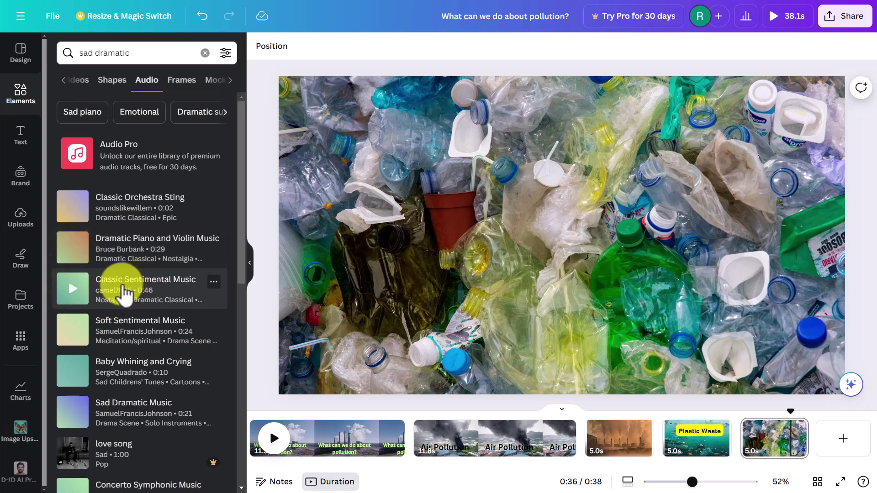
left_click(74, 288)
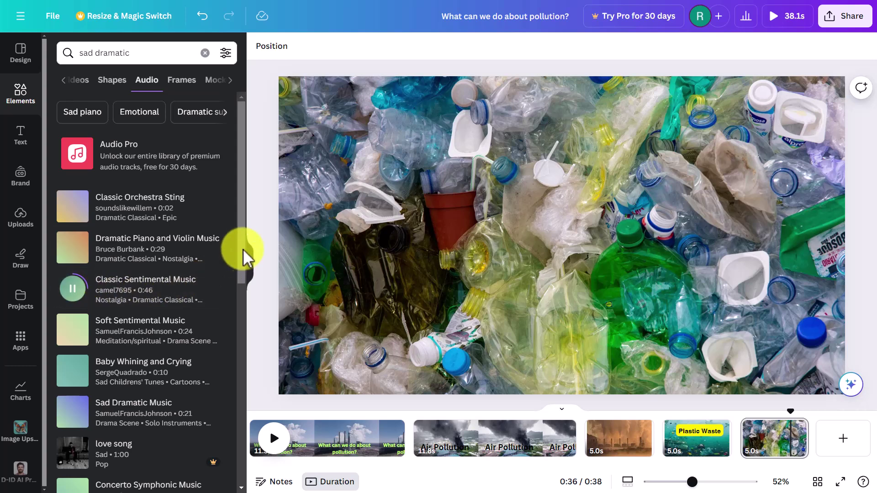
left_click_drag(244, 241, 240, 285)
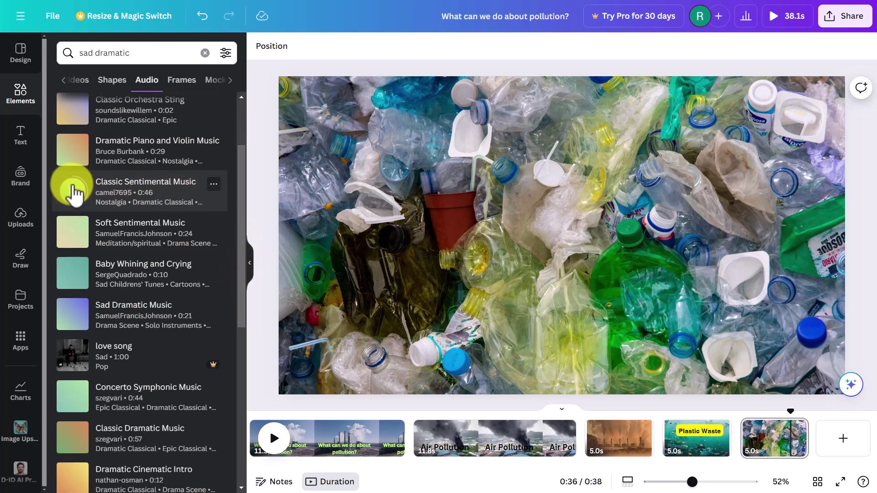
left_click_drag(122, 195, 309, 444)
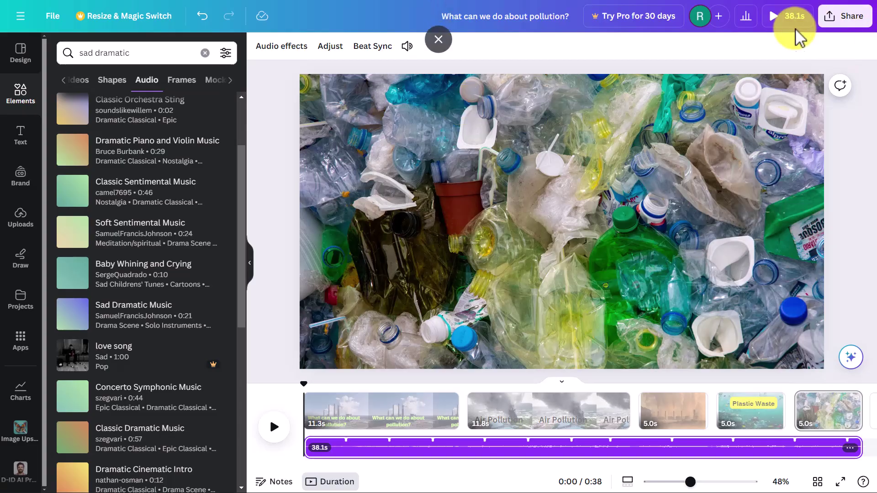
left_click(791, 20)
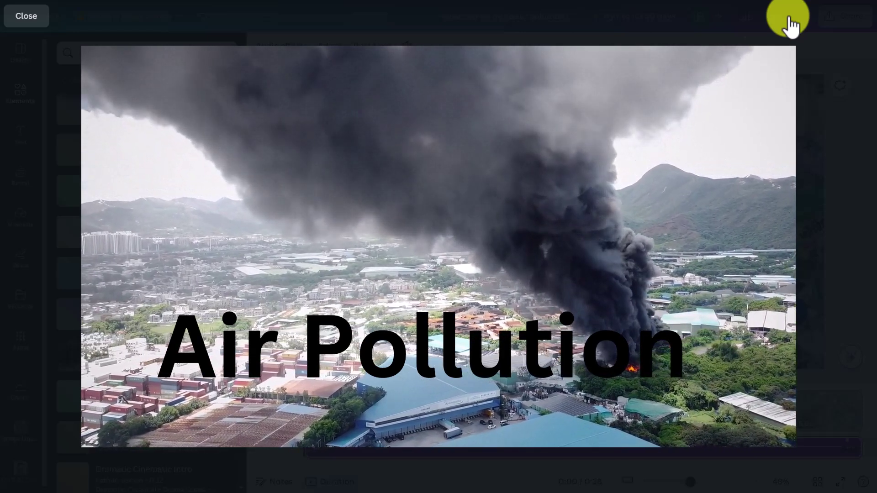
mouse_move(436, 90)
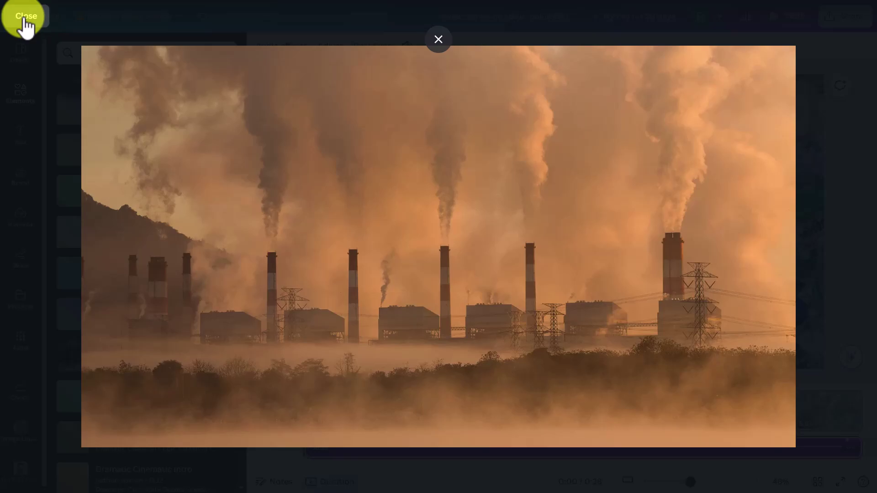
left_click(26, 18)
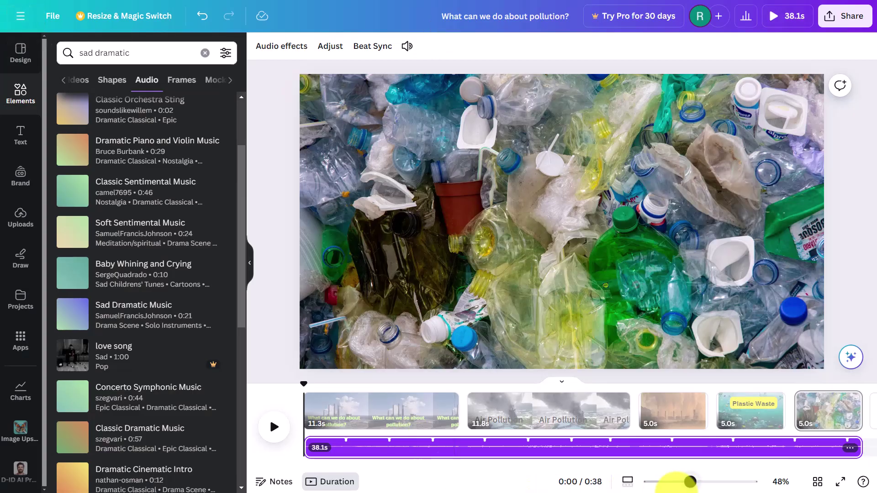
Step: Add the 2:02 aerial landfill video from Recently used as a new final page after the plastic-bottles photo
left_click_drag(322, 467, 554, 472)
left_click(756, 457)
left_click(21, 98)
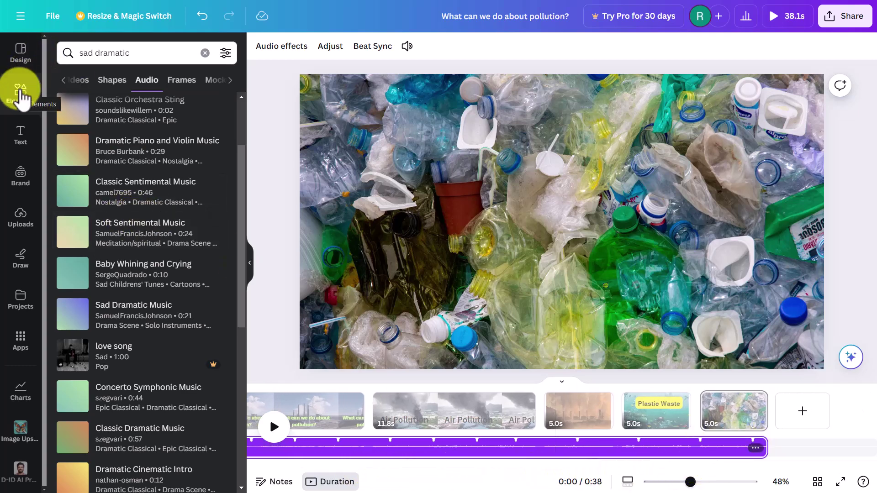
left_click(217, 193)
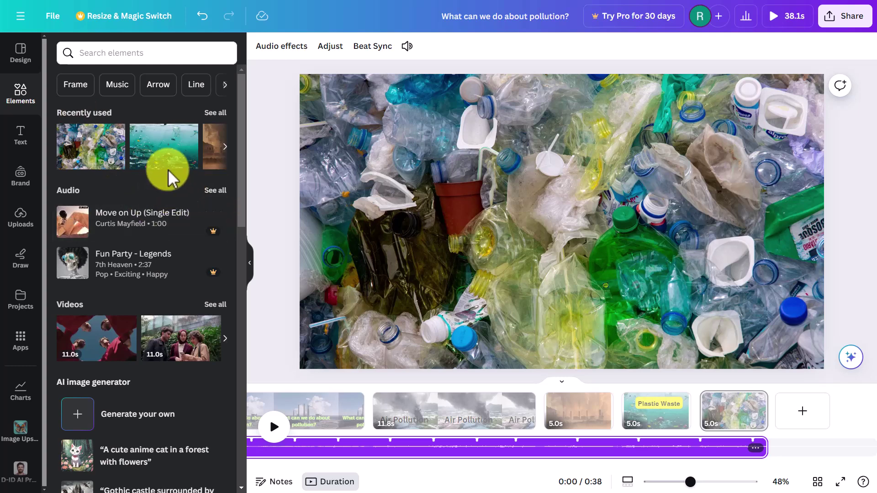
left_click(226, 149)
left_click(227, 151)
left_click(227, 148)
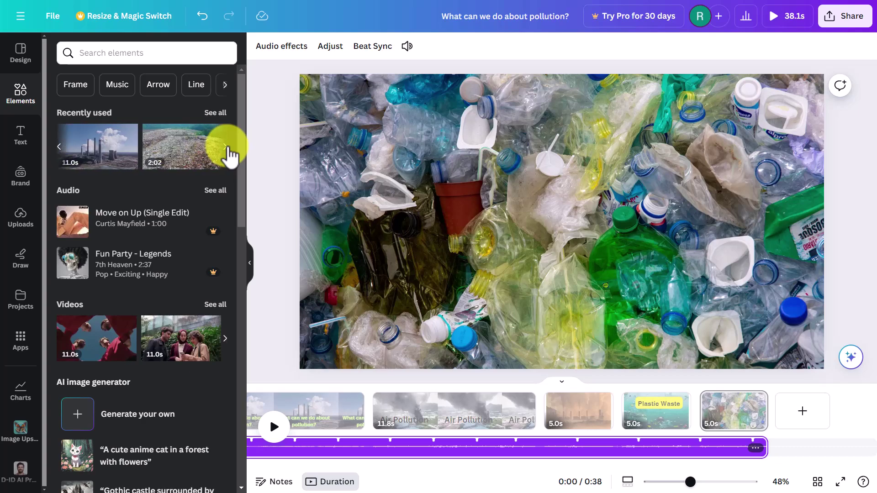
left_click_drag(227, 155, 816, 416)
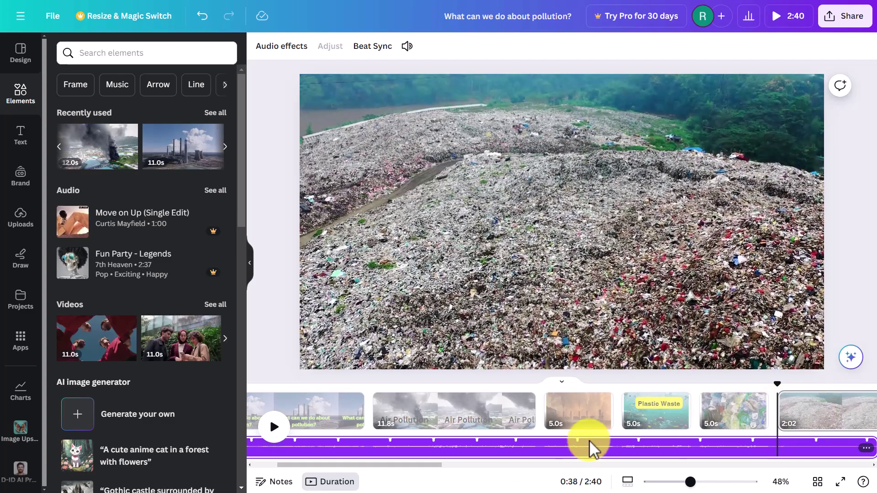
Step: Duplicate the Classic Sentimental Music track so the music keeps playing later in the video
left_click_drag(411, 467, 525, 481)
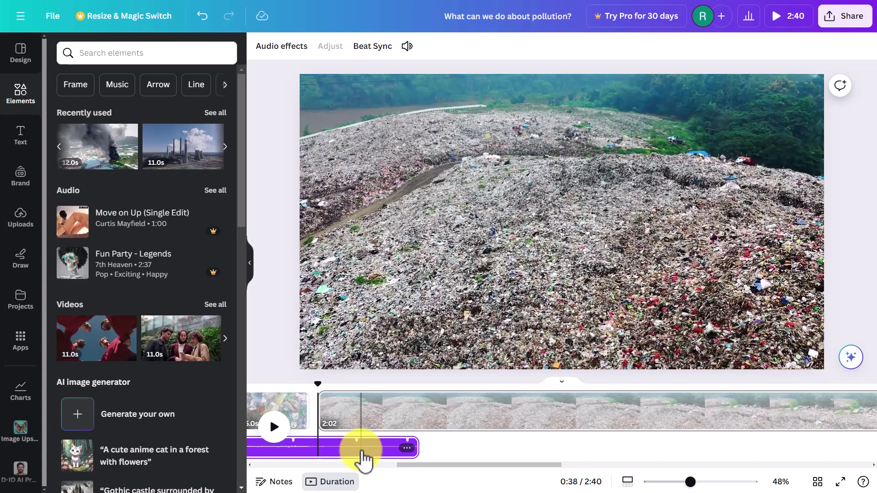
left_click(362, 457)
right_click(364, 456)
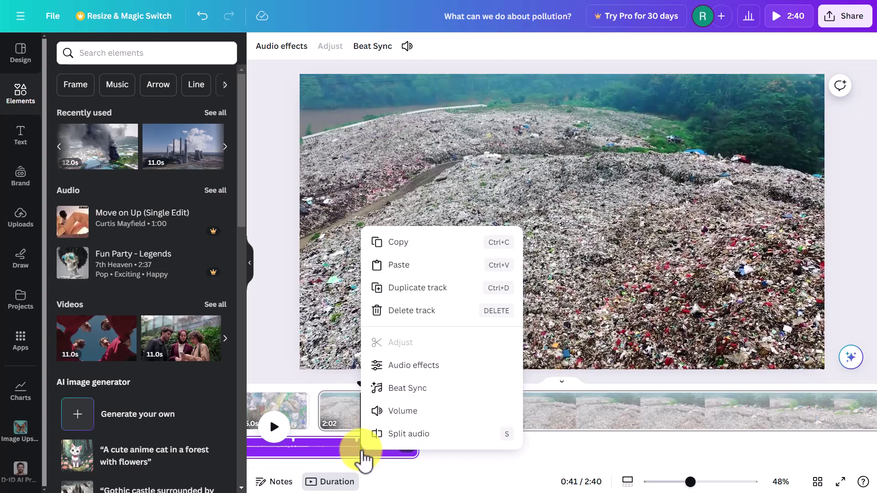
left_click(457, 295)
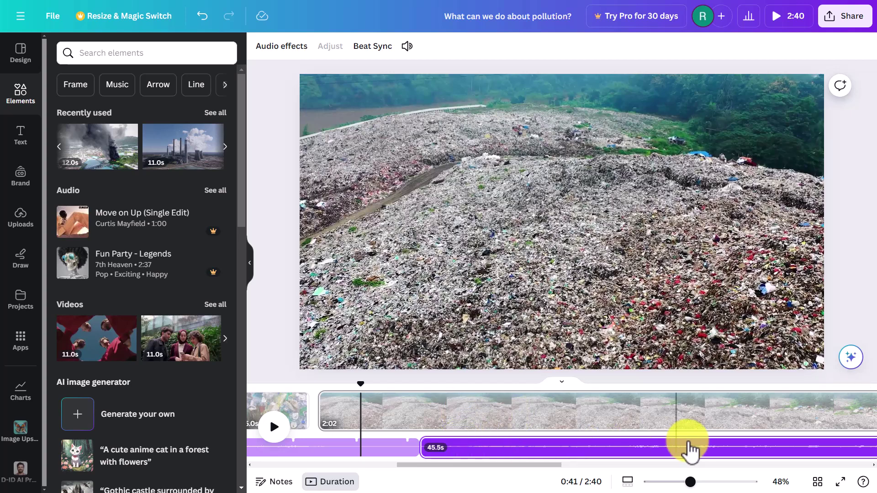
Step: Trim the final landfill clip to 53.0 s, shortening the video to 1:31
left_click_drag(535, 466, 850, 486)
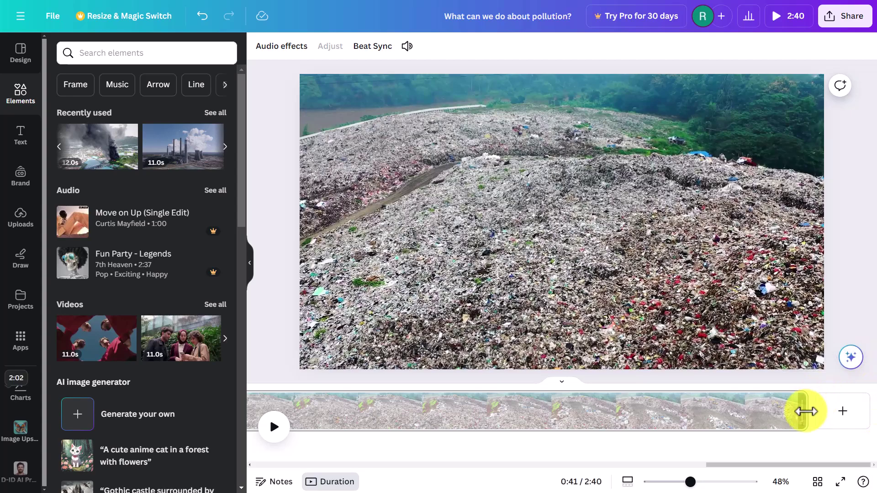
left_click_drag(806, 411, 696, 433)
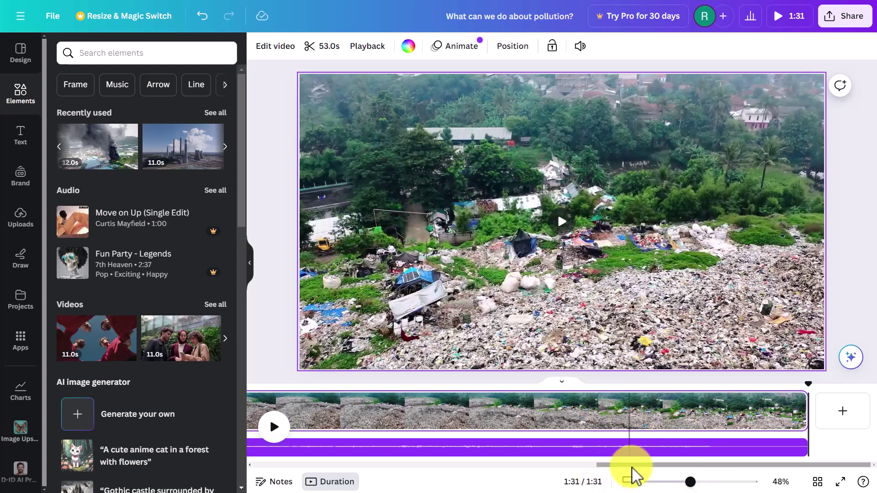
scroll(574, 467, "up", 2)
left_click_drag(574, 467, 372, 482)
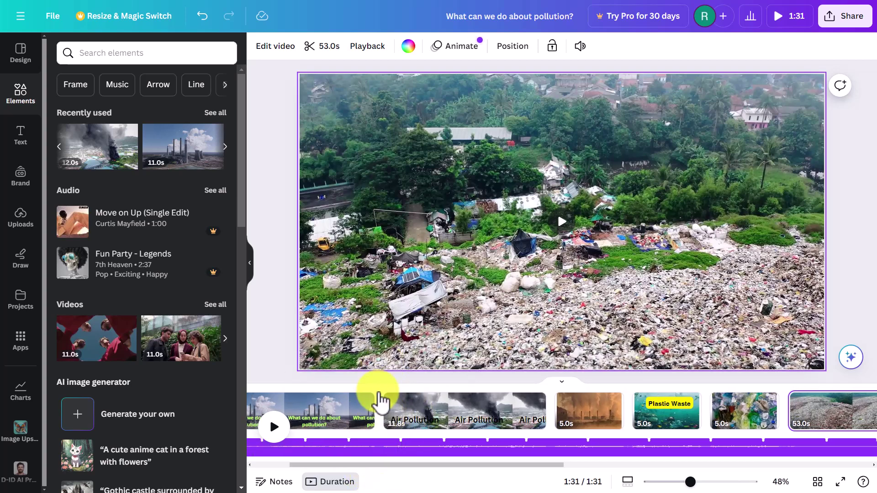
Step: Add a Slide transition between the opening power-plant clip and the Air Pollution clip, and preview it
mouse_move(386, 420)
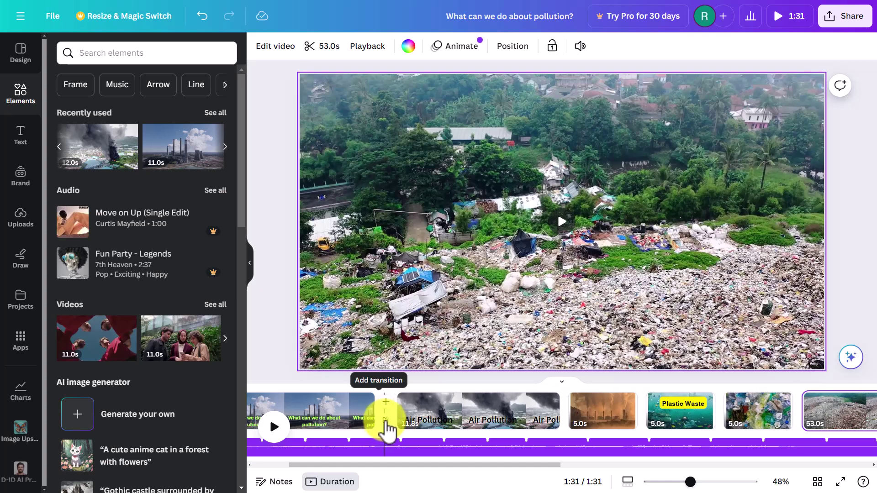
left_click(386, 425)
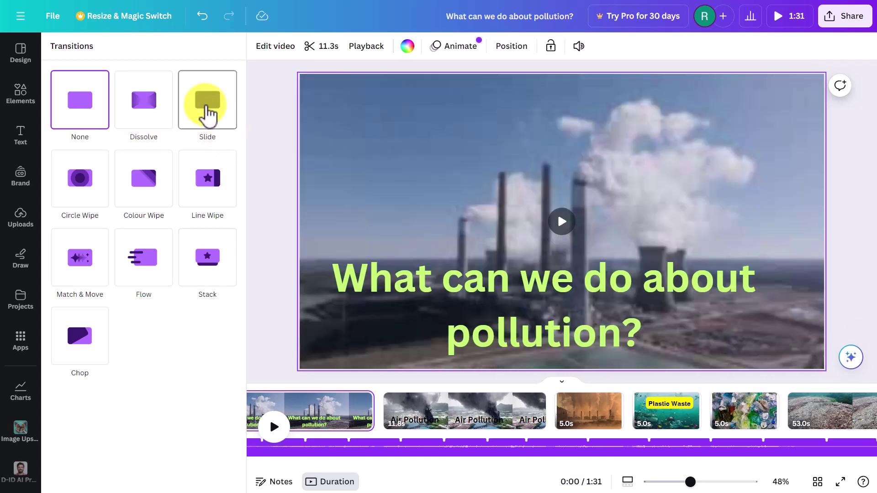
left_click(208, 109)
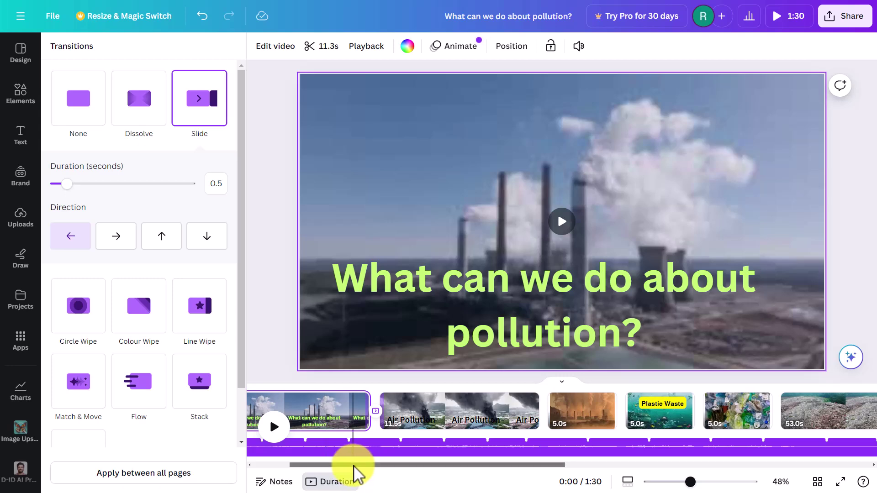
left_click_drag(316, 464, 281, 465)
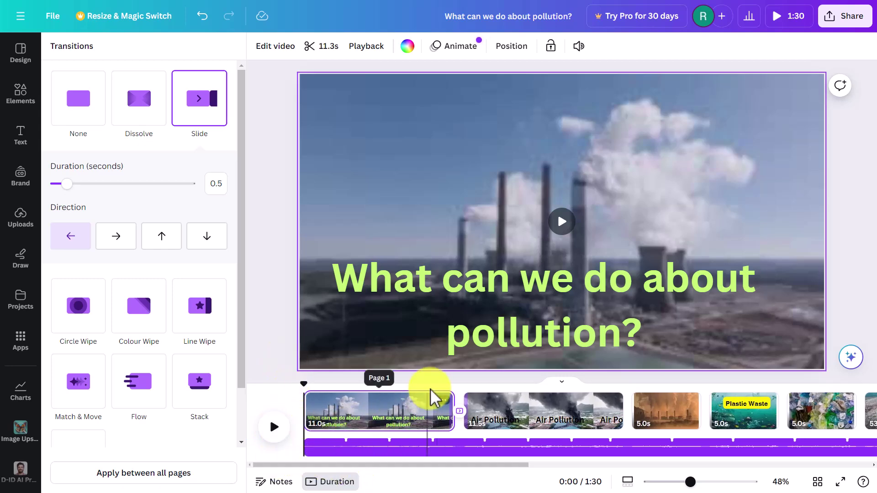
left_click(411, 387)
left_click_drag(303, 401, 436, 401)
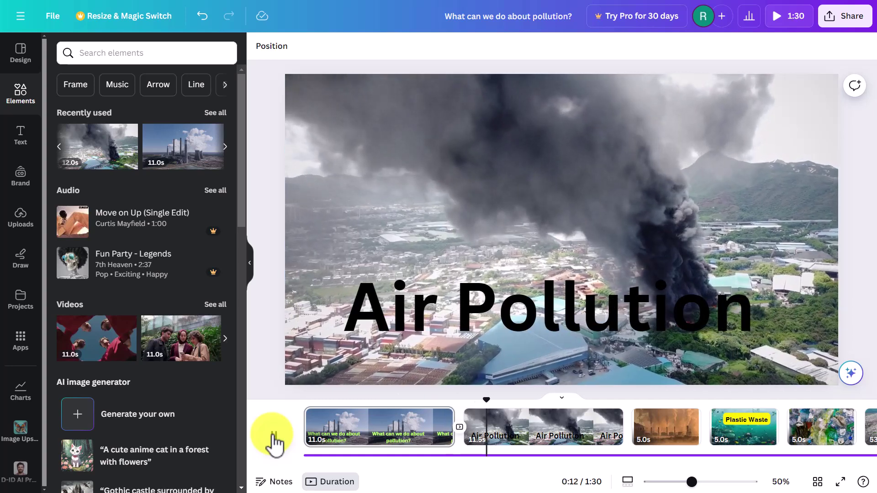
left_click(273, 436)
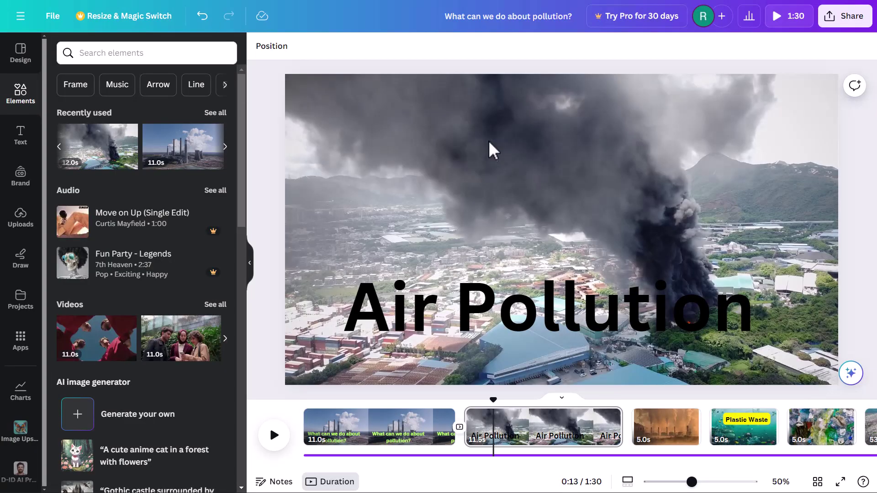
Step: Download all 6 pages as a 1080p MP4, then return to the teachertrainingvideos.com home page
left_click(845, 18)
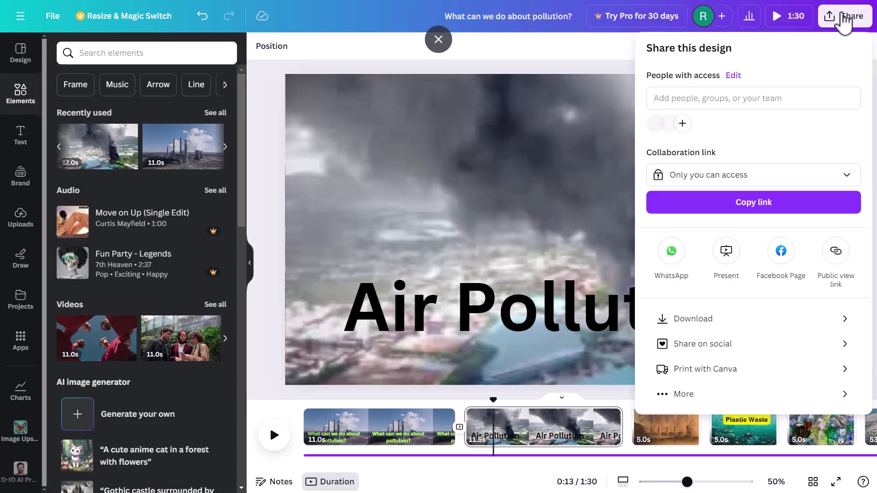
left_click(689, 321)
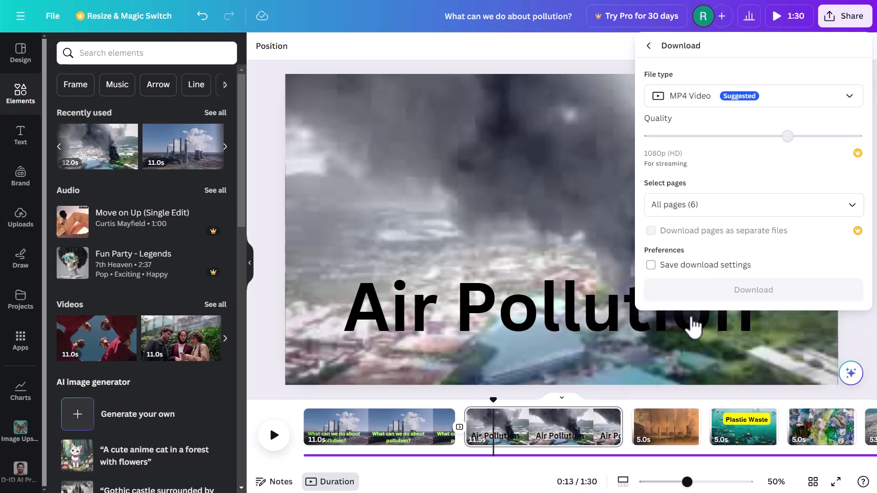
left_click(857, 101)
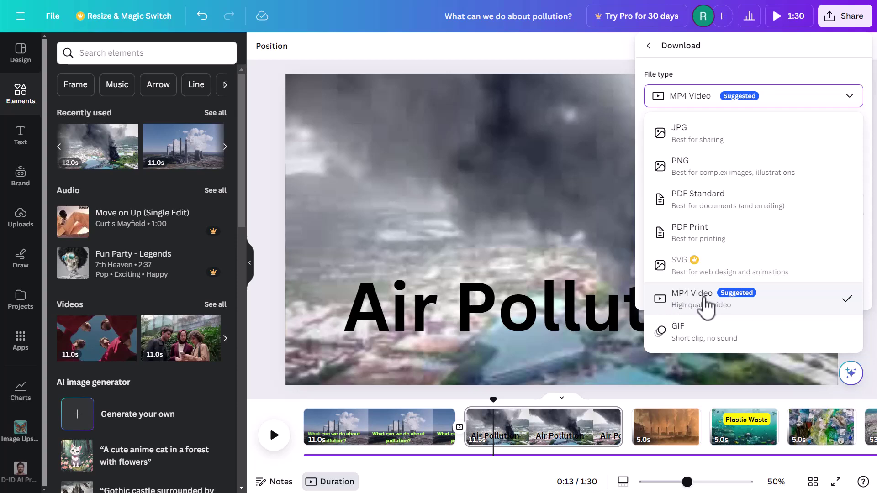
left_click(707, 304)
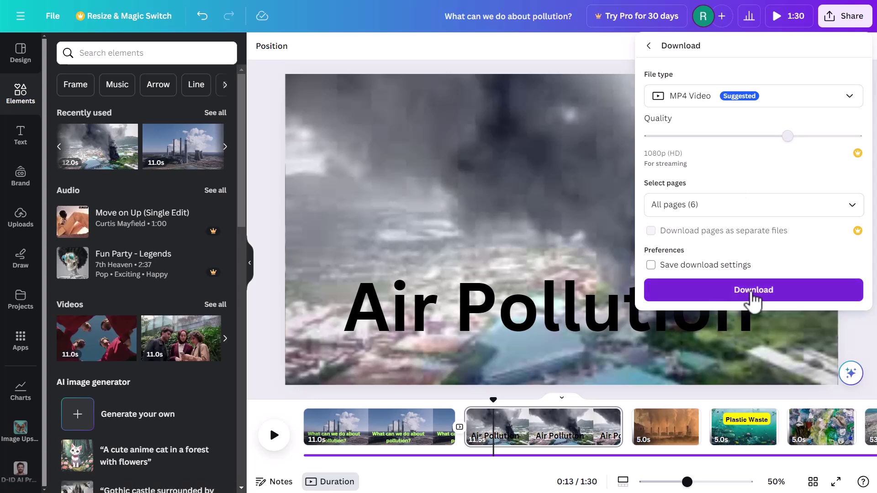
left_click(753, 296)
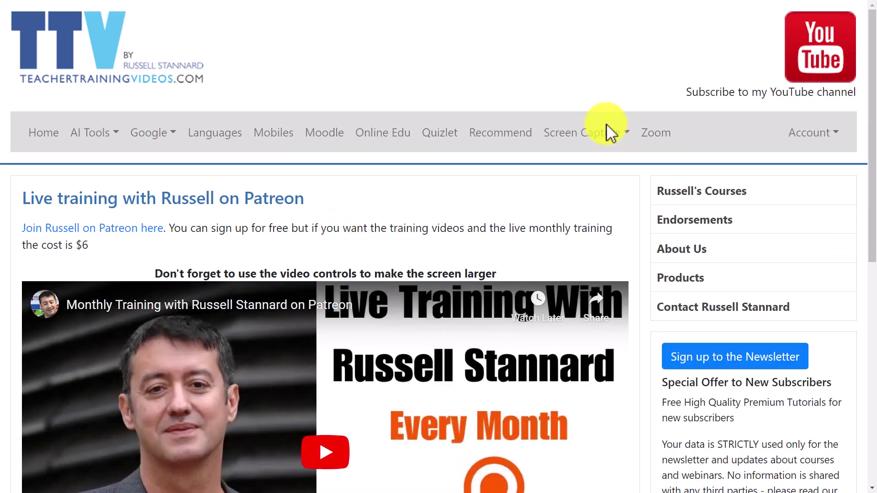
key("alt+Left")
left_click_drag(873, 109, 865, 180)
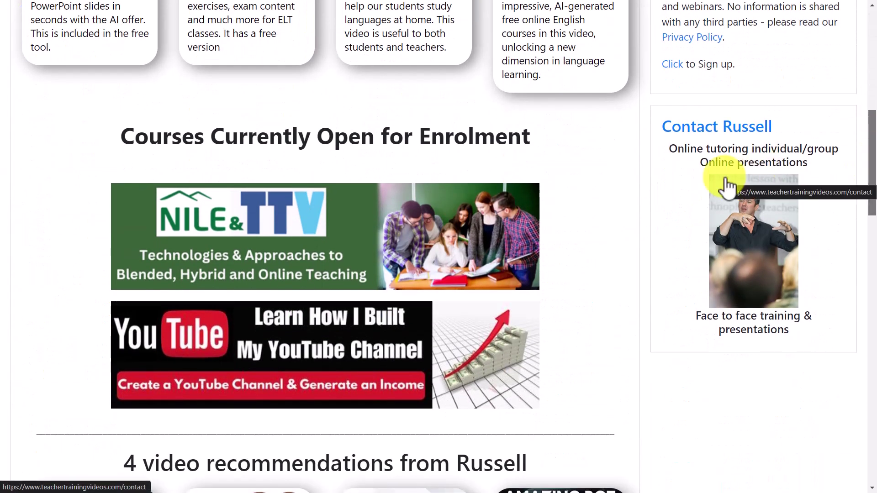